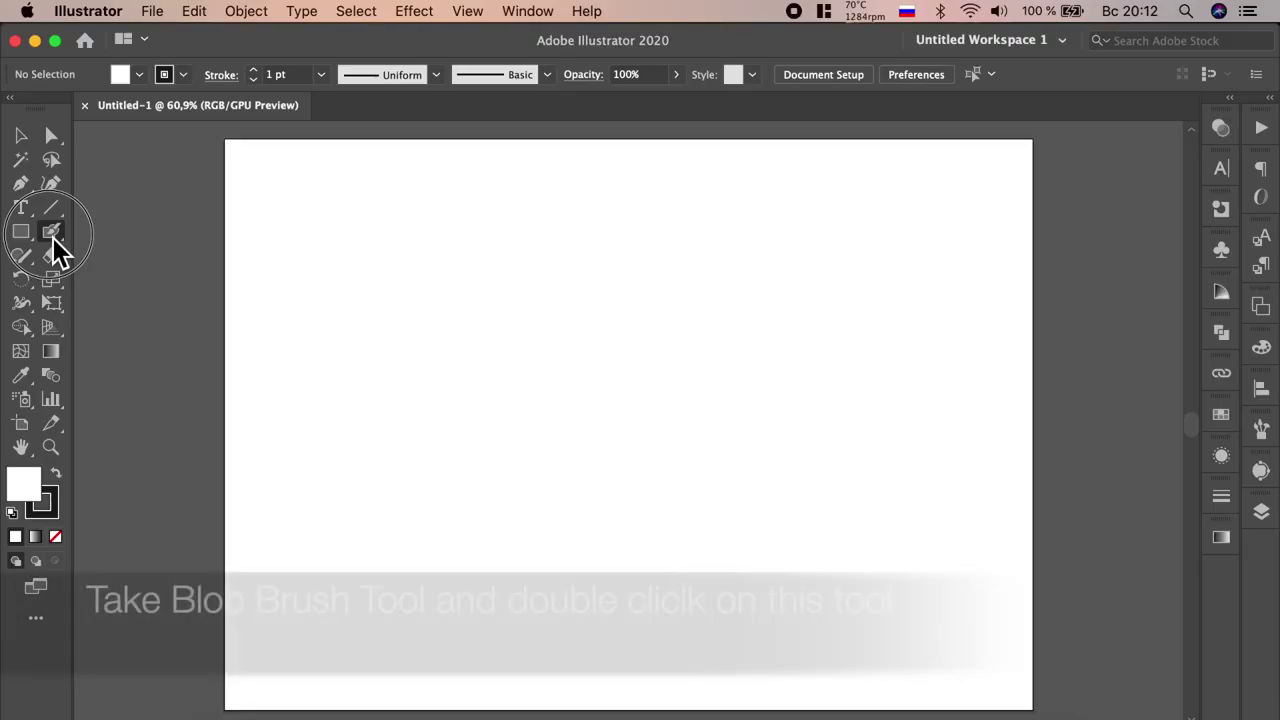
Reveal the Paintbrush tool's flyout containing the Blob Brush Tool on the blank document.
left_click(52, 237)
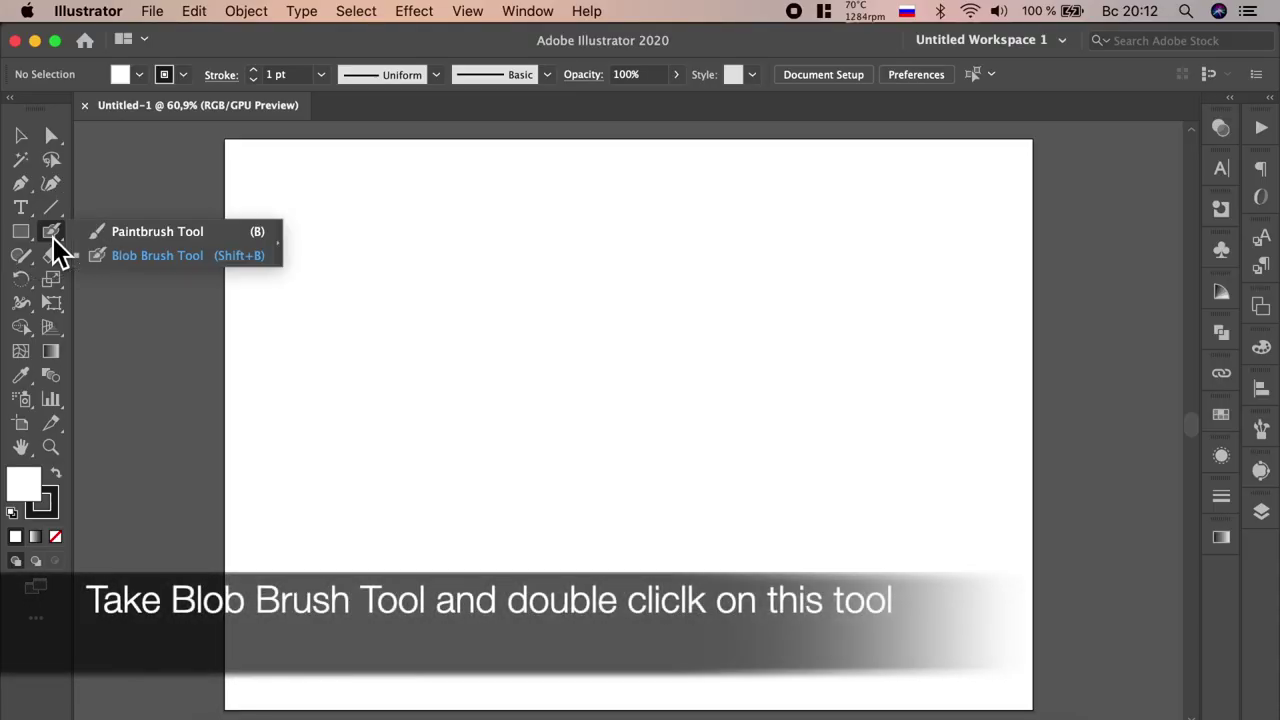
Choose the Blob Brush Tool and set its brush size to 30 pt.
left_click(148, 258)
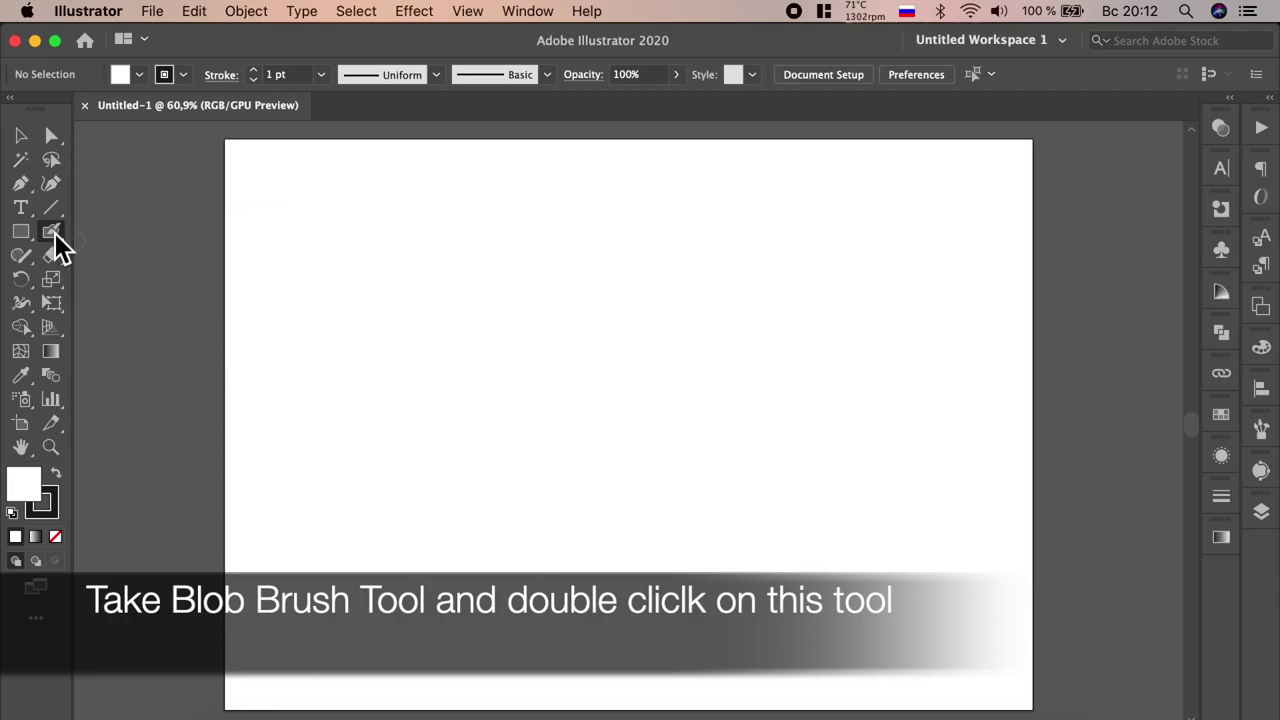
double_click(52, 233)
left_click_drag(470, 461, 477, 461)
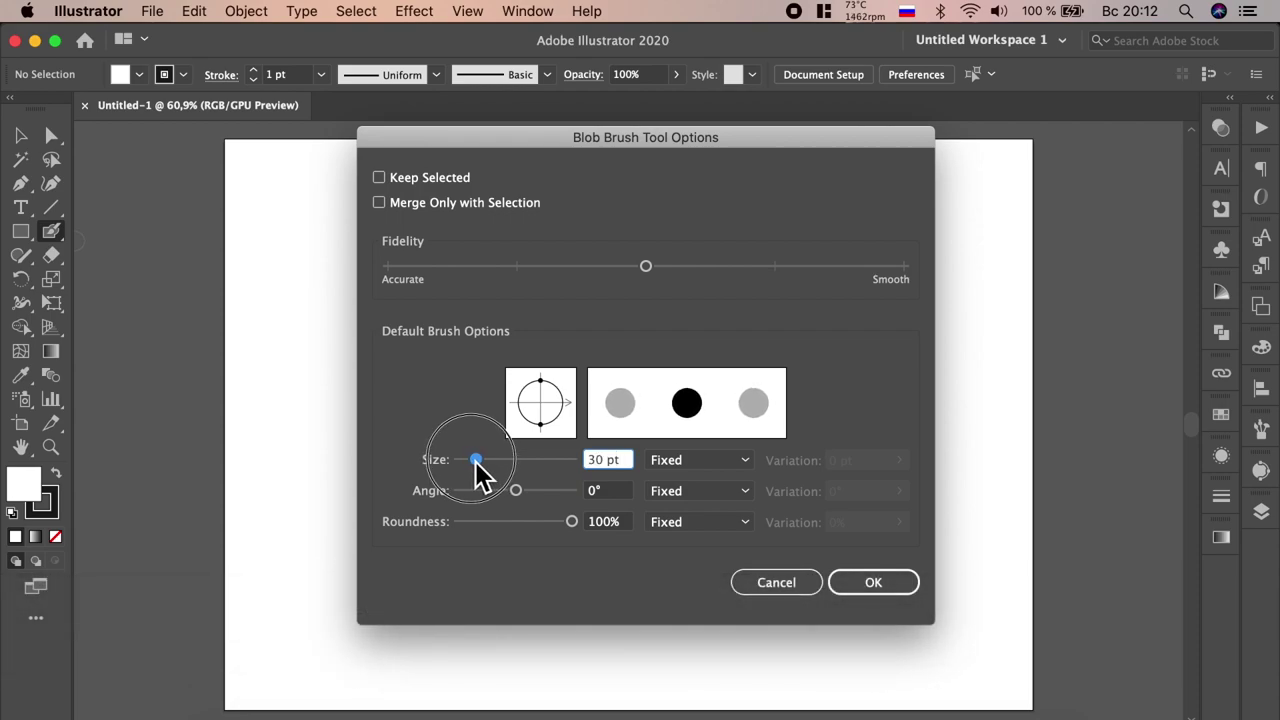
left_click(873, 583)
Paint a solid black blob near the top-left of the artboard.
left_click_drag(396, 224, 418, 268)
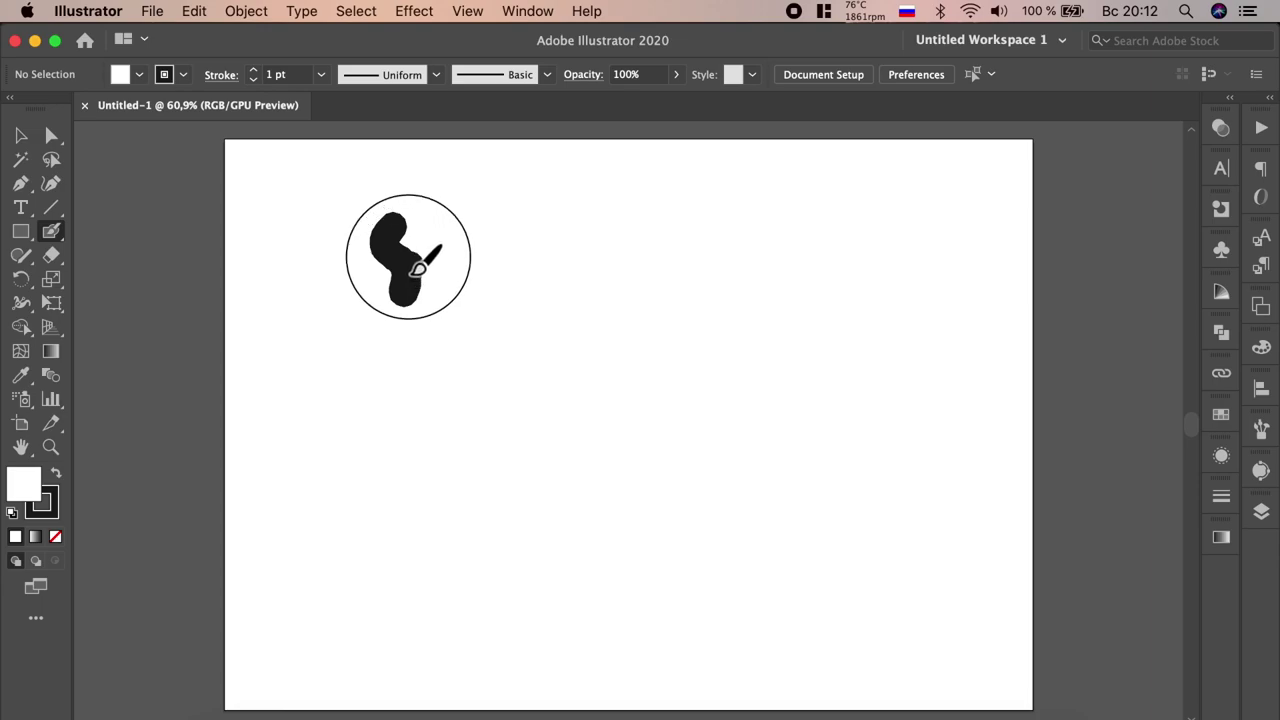
left_click_drag(418, 268, 402, 212)
left_click(21, 133)
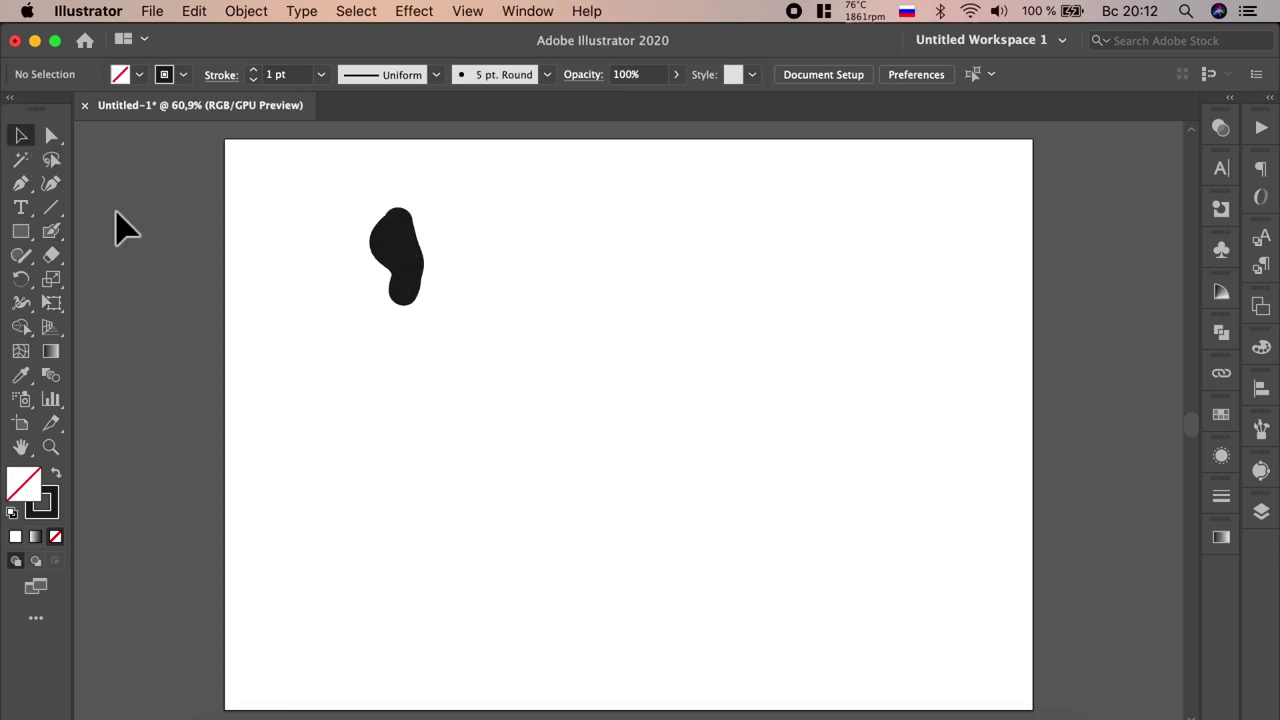
Refill the black blob with a brown swatch, no stroke, and return to the Blob Brush.
left_click(57, 476)
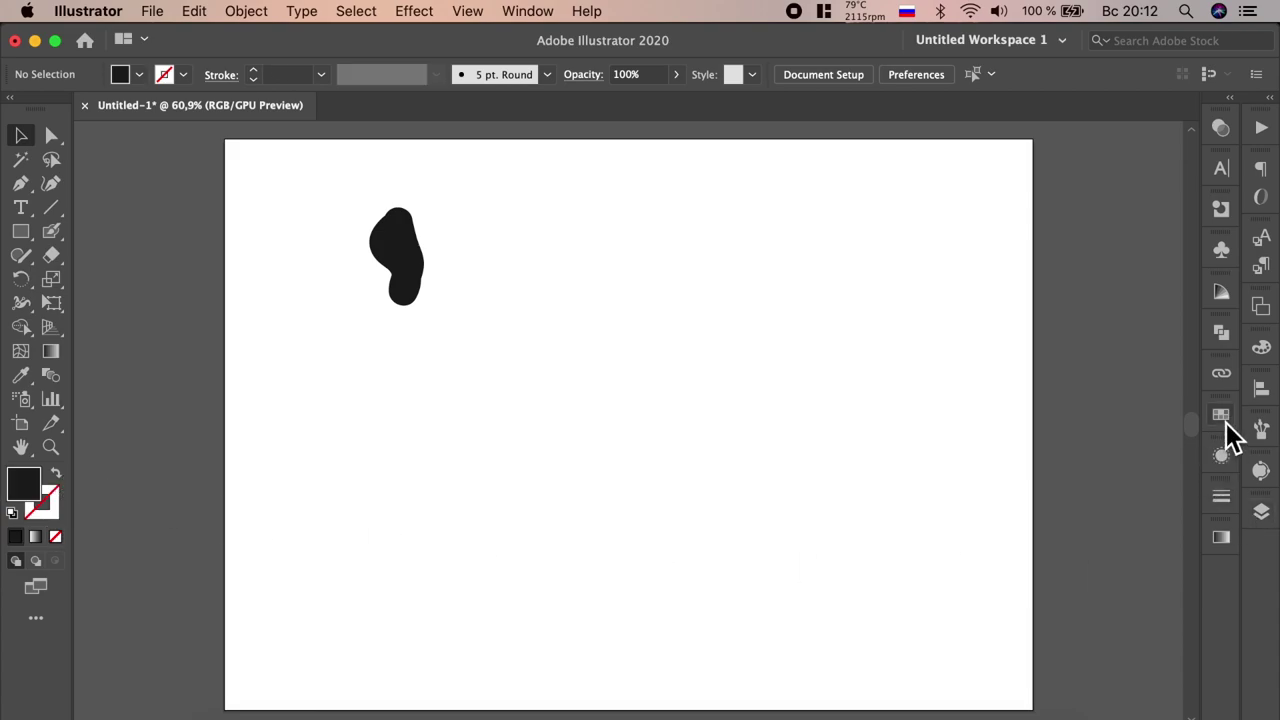
left_click(1223, 417)
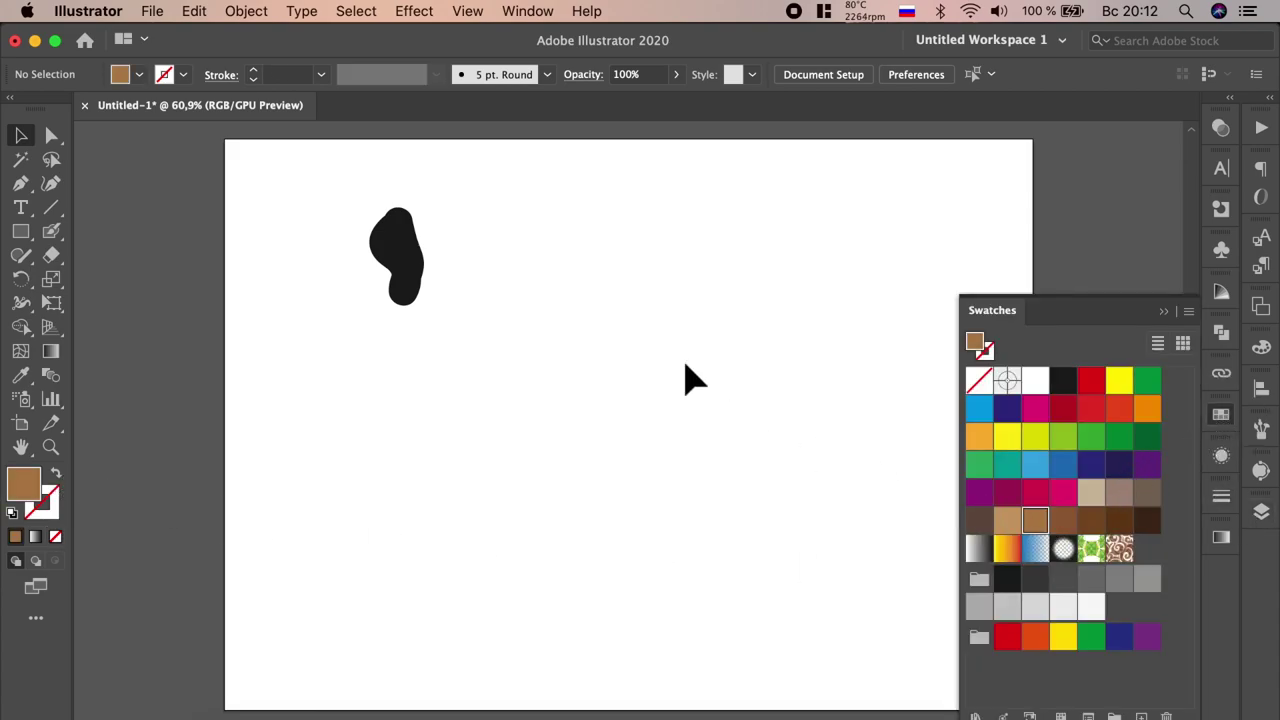
left_click(403, 254)
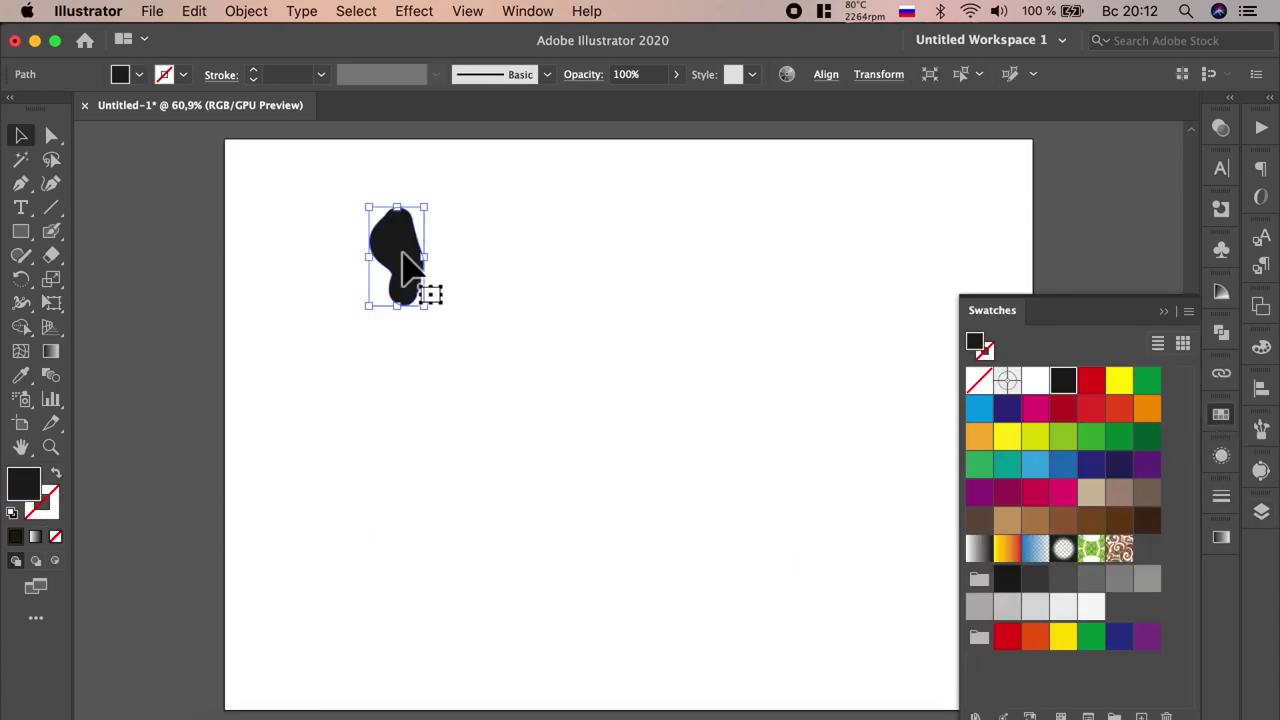
left_click(1036, 522)
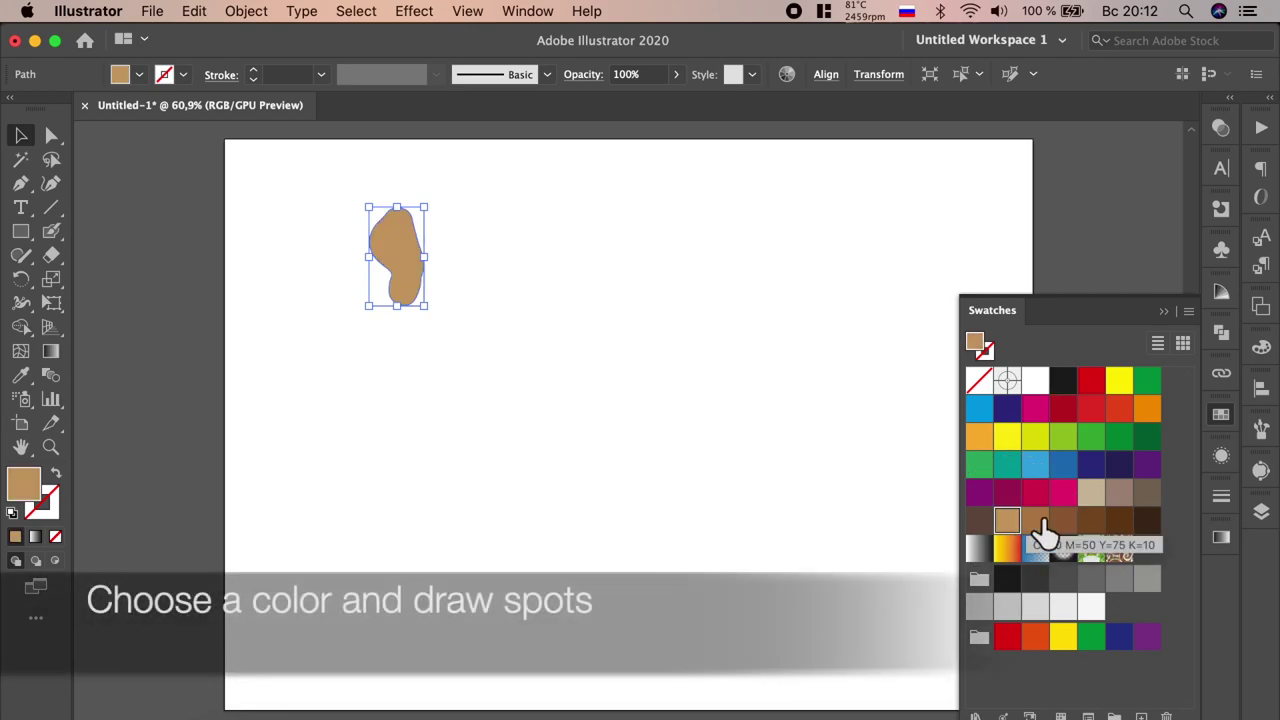
left_click(340, 245)
left_click(51, 232)
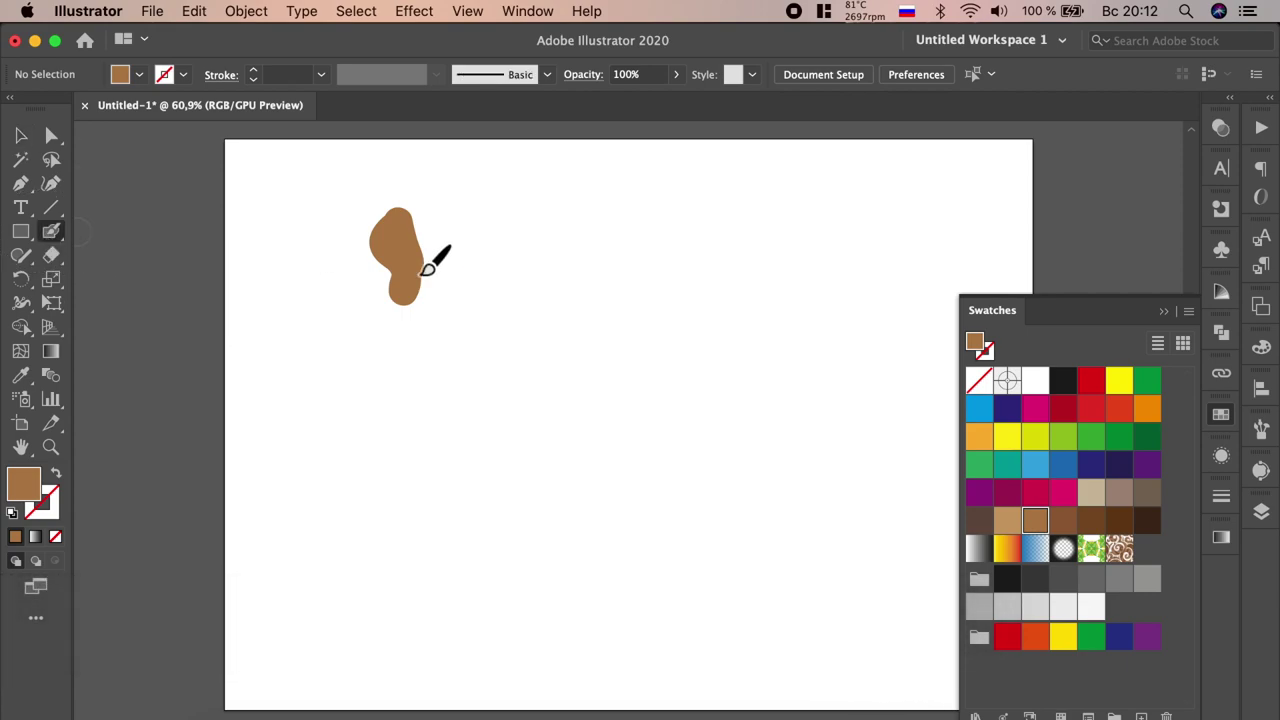
Paint brown spots beside and right of the first blob, plus a large diagonal spot below.
key("bracketright")
key("bracketright")
key("bracketright")
mouse_move(587, 270)
left_mouse_down()
mouse_move(600, 371)
mouse_move(617, 326)
mouse_move(595, 270)
left_mouse_up()
key("shift+x")
mouse_move(468, 205)
left_mouse_down()
mouse_move(527, 285)
mouse_move(520, 217)
mouse_move(489, 206)
mouse_move(510, 240)
left_mouse_up()
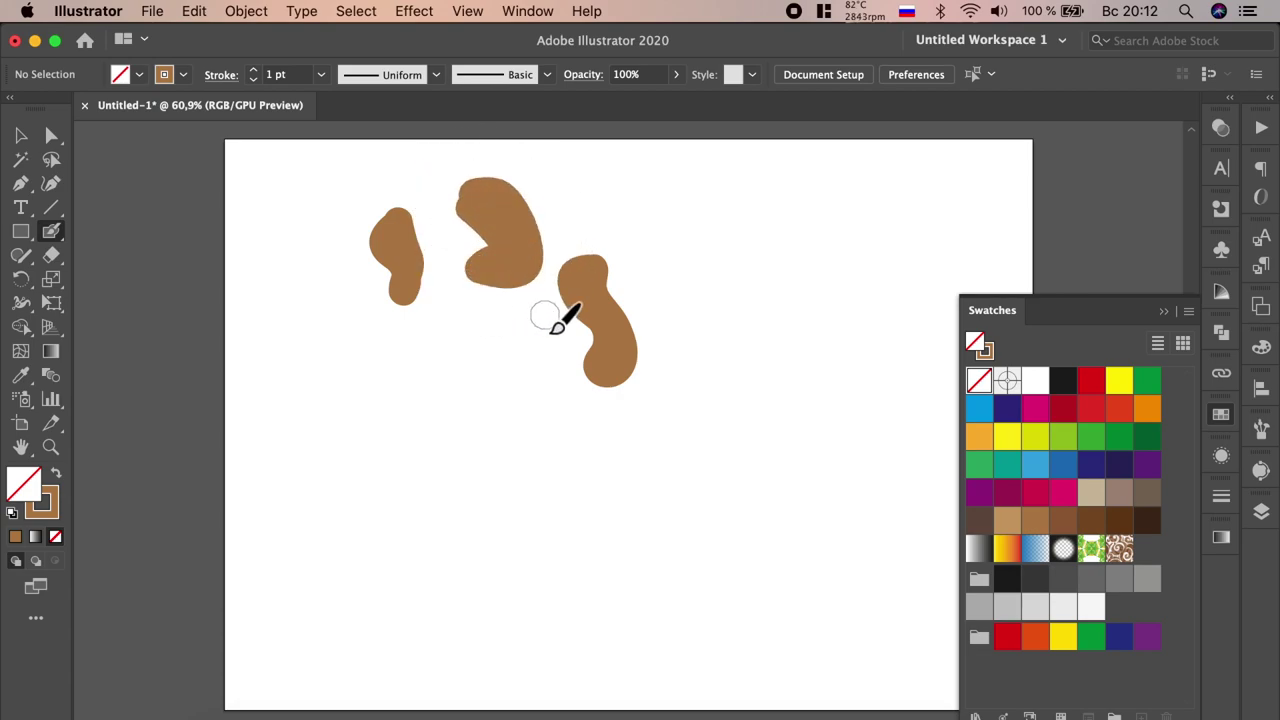
mouse_move(538, 330)
left_mouse_down()
mouse_move(463, 329)
mouse_move(429, 380)
mouse_move(414, 463)
mouse_move(529, 349)
mouse_move(500, 329)
mouse_move(457, 371)
mouse_move(508, 355)
mouse_move(392, 447)
left_mouse_up()
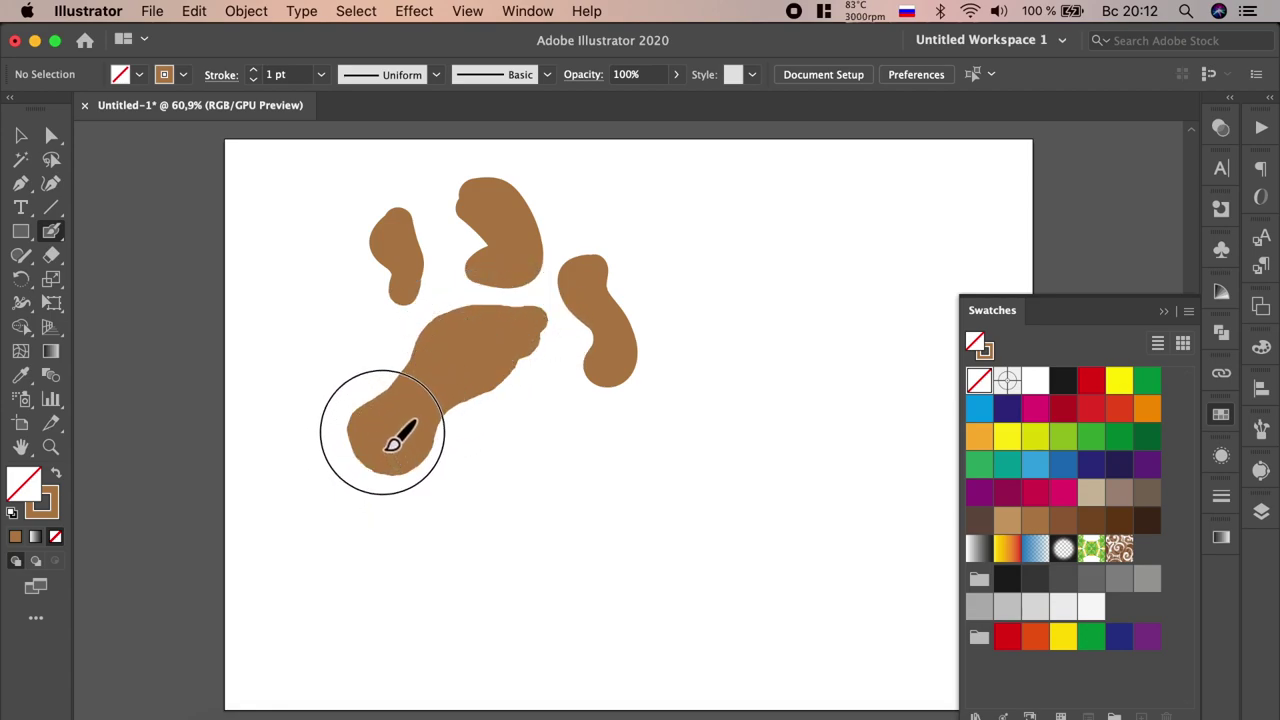
key("bracketright")
key("bracketright")
key("bracketright")
mouse_move(470, 430)
left_mouse_down()
mouse_move(540, 462)
mouse_move(557, 434)
left_mouse_up()
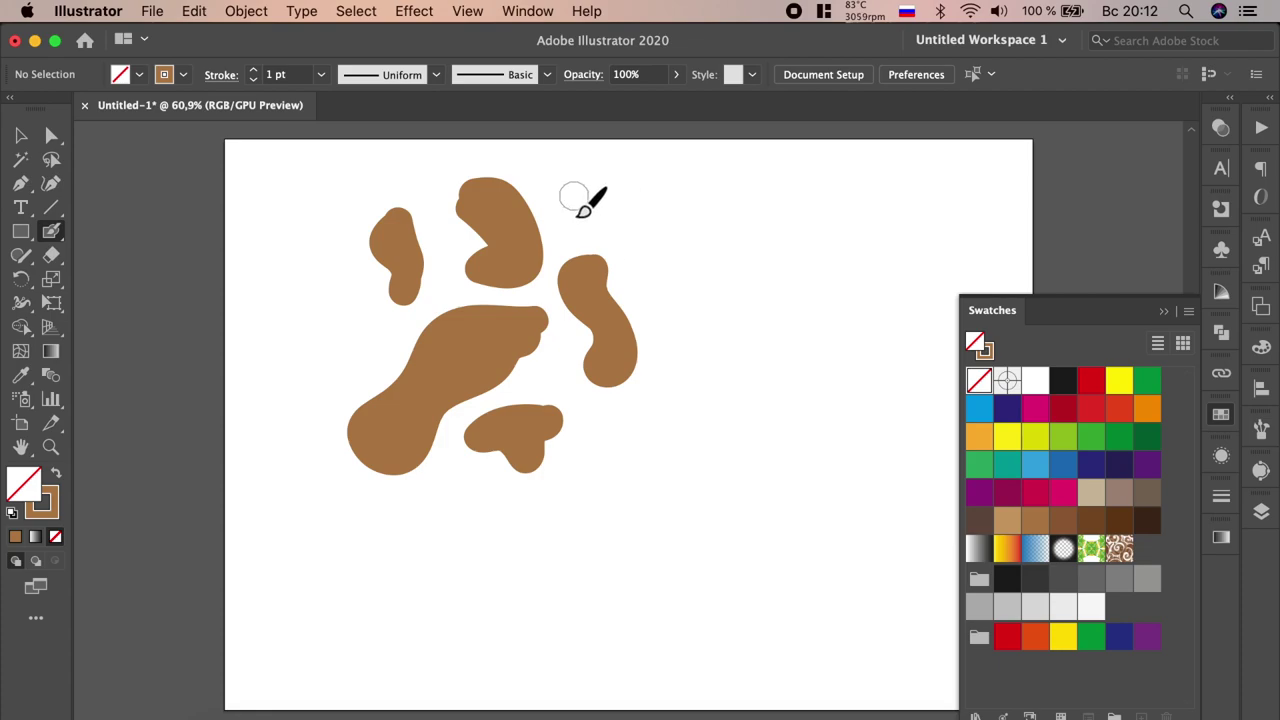
Add brown spots at the top-right, lower right, tall on the left, and top-left, varying brush size.
key("bracketright")
key("bracketright")
key("bracketright")
mouse_move(578, 200)
left_mouse_down()
mouse_move(640, 240)
mouse_move(676, 205)
mouse_move(608, 200)
mouse_move(600, 214)
mouse_move(644, 230)
left_mouse_up()
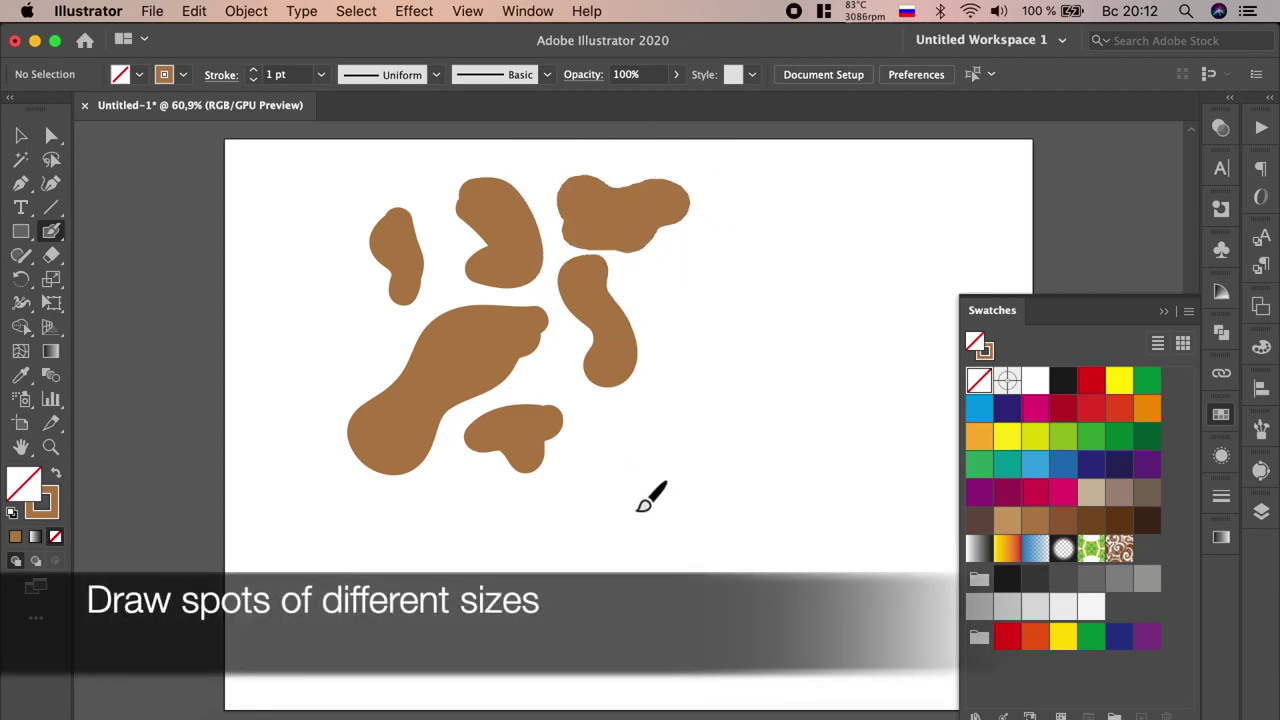
left_click_drag(640, 420, 625, 440)
key("bracketright")
key("bracketright")
key("bracketright")
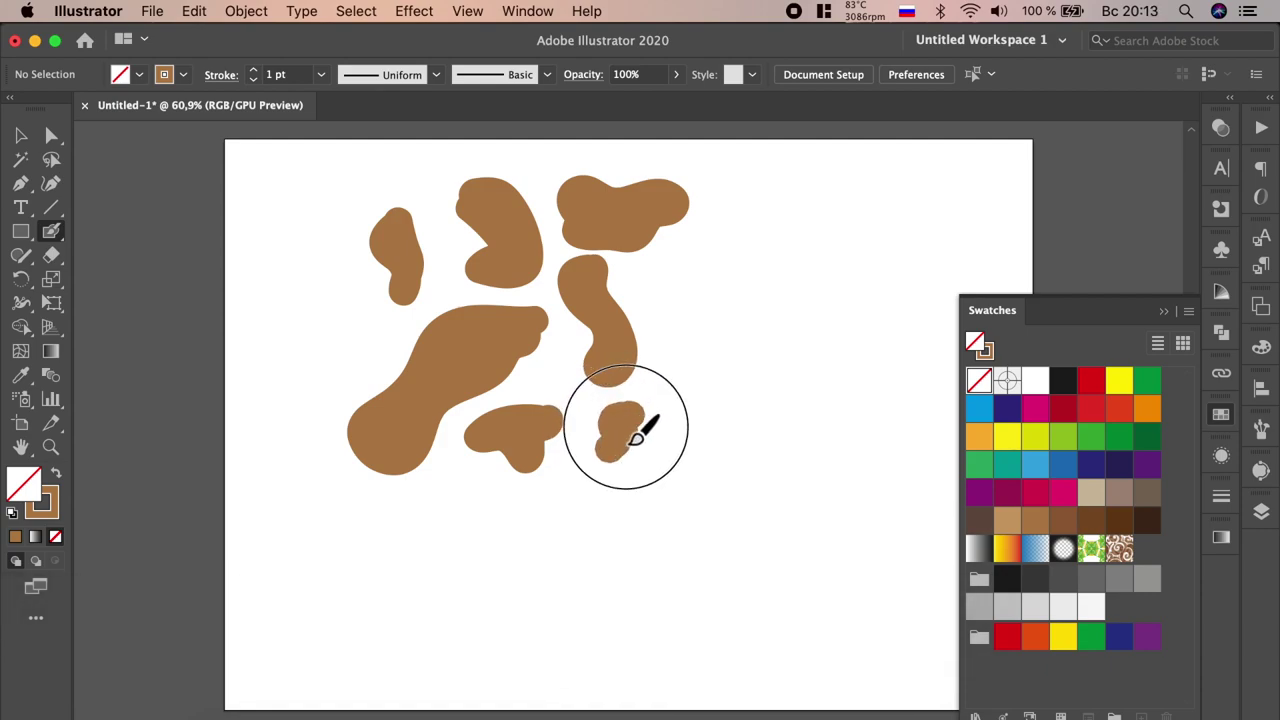
mouse_move(341, 268)
left_mouse_down()
mouse_move(386, 337)
mouse_move(343, 371)
mouse_move(329, 349)
mouse_move(340, 257)
mouse_move(354, 320)
mouse_move(340, 374)
mouse_move(361, 350)
left_mouse_up()
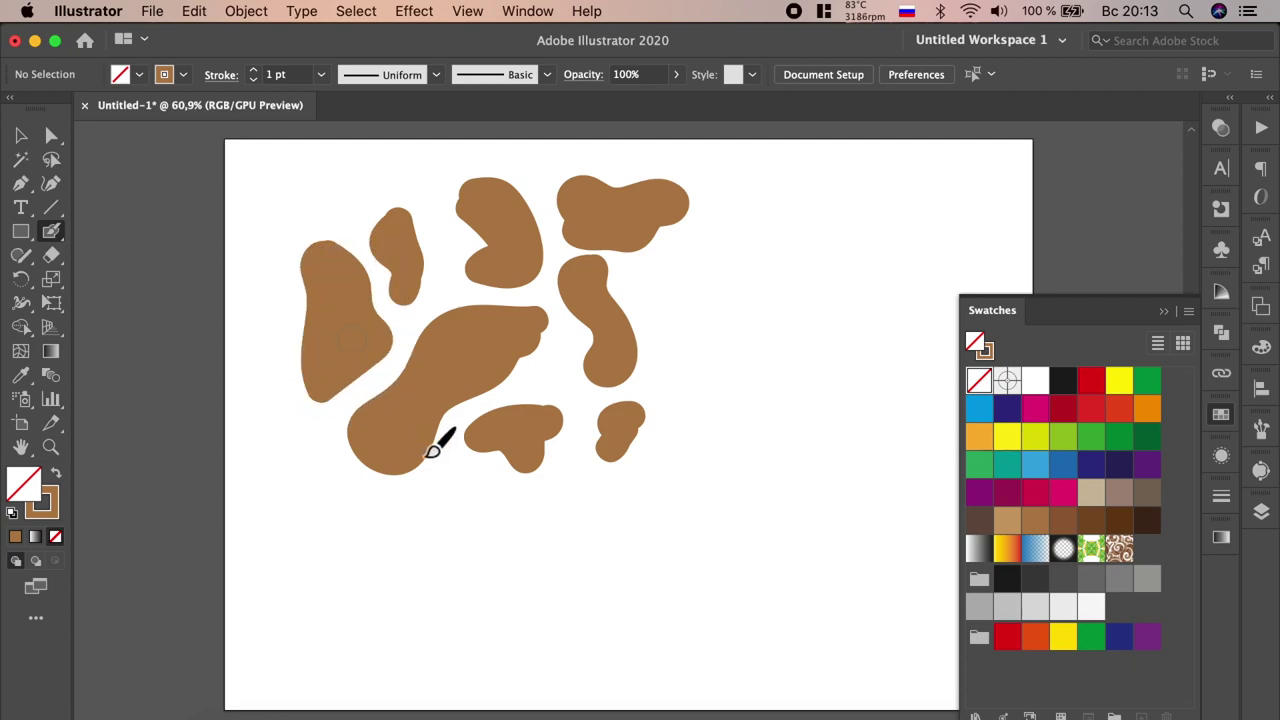
key("bracketright")
key("bracketright")
key("bracketright")
mouse_move(348, 188)
left_mouse_down()
mouse_move(391, 177)
mouse_move(338, 206)
left_mouse_up()
key("bracketleft")
key("bracketleft")
key("bracketleft")
key("bracketright")
key("bracketright")
key("bracketright")
Add small brown spots along the bottom and right edge, plus a tall spot on the right.
left_click_drag(476, 485, 445, 488)
key("bracketleft")
key("bracketleft")
key("bracketleft")
left_click_drag(676, 270, 671, 286)
key("bracketleft")
key("bracketleft")
key("bracketleft")
key("bracketright")
key("bracketright")
key("bracketright")
mouse_move(573, 495)
left_mouse_down()
mouse_move(560, 505)
mouse_move(597, 494)
mouse_move(563, 488)
left_mouse_up()
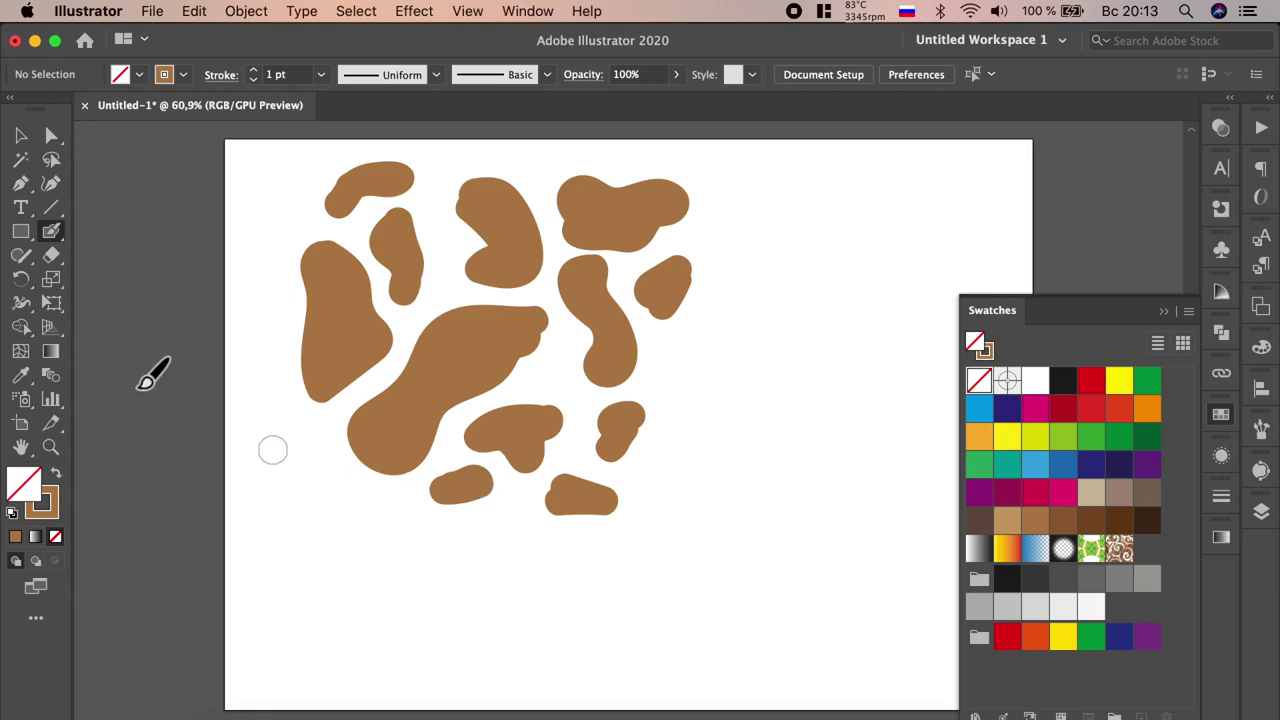
key("bracketright")
key("bracketright")
key("bracketright")
mouse_move(686, 362)
left_mouse_down()
mouse_move(671, 471)
mouse_move(686, 486)
mouse_move(741, 412)
mouse_move(709, 357)
mouse_move(700, 457)
mouse_move(726, 402)
mouse_move(700, 490)
left_mouse_up()
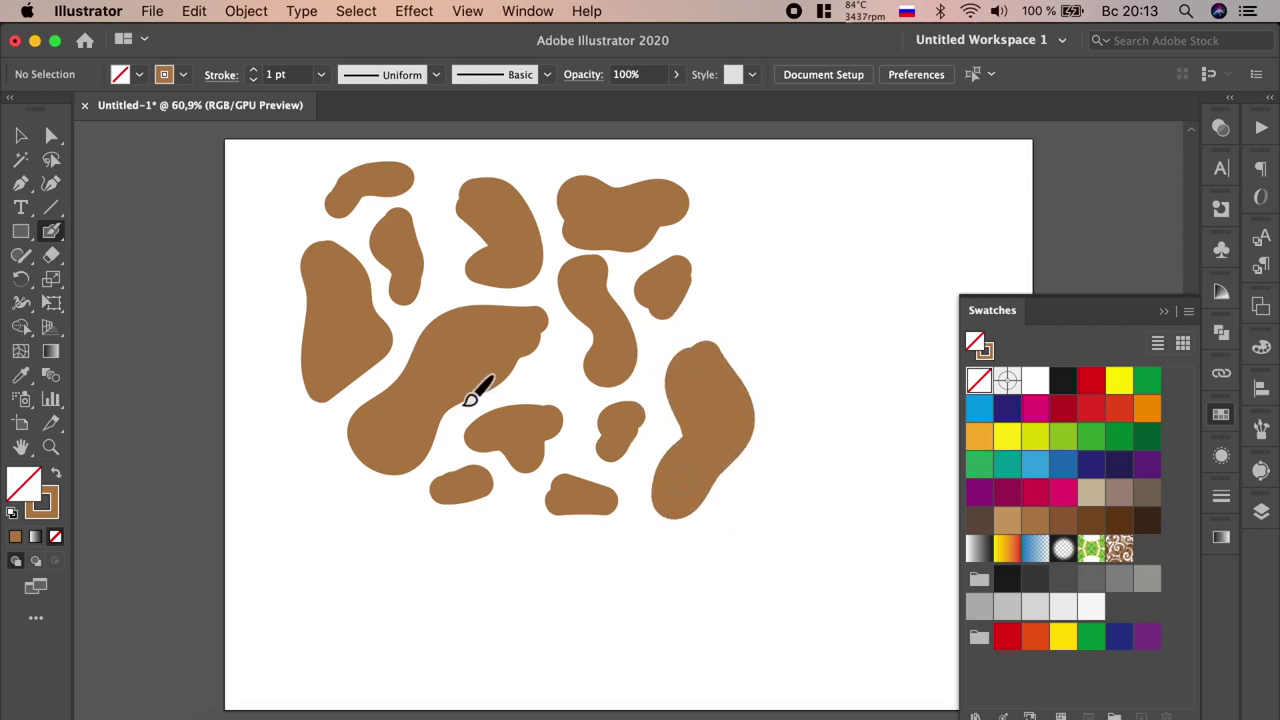
double_click(52, 231)
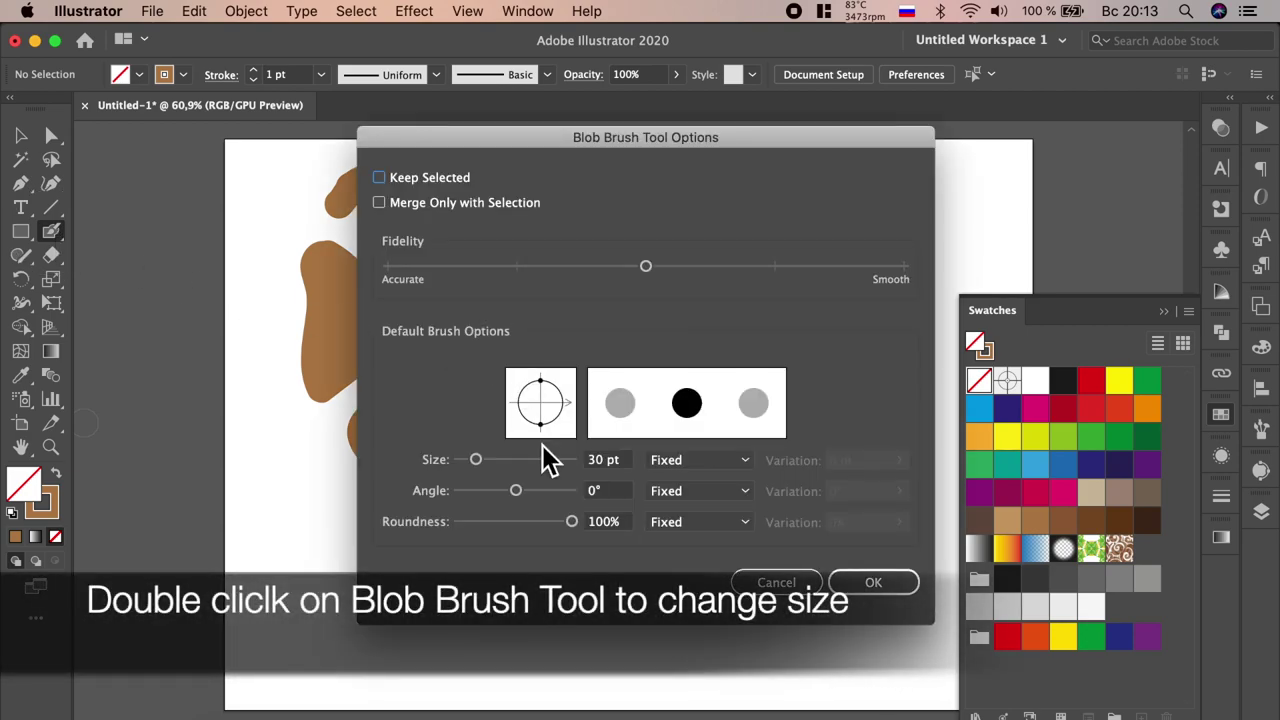
Reduce the Blob Brush size to 21 pt and make black the paint colour.
left_click_drag(476, 460, 470, 460)
left_click(873, 582)
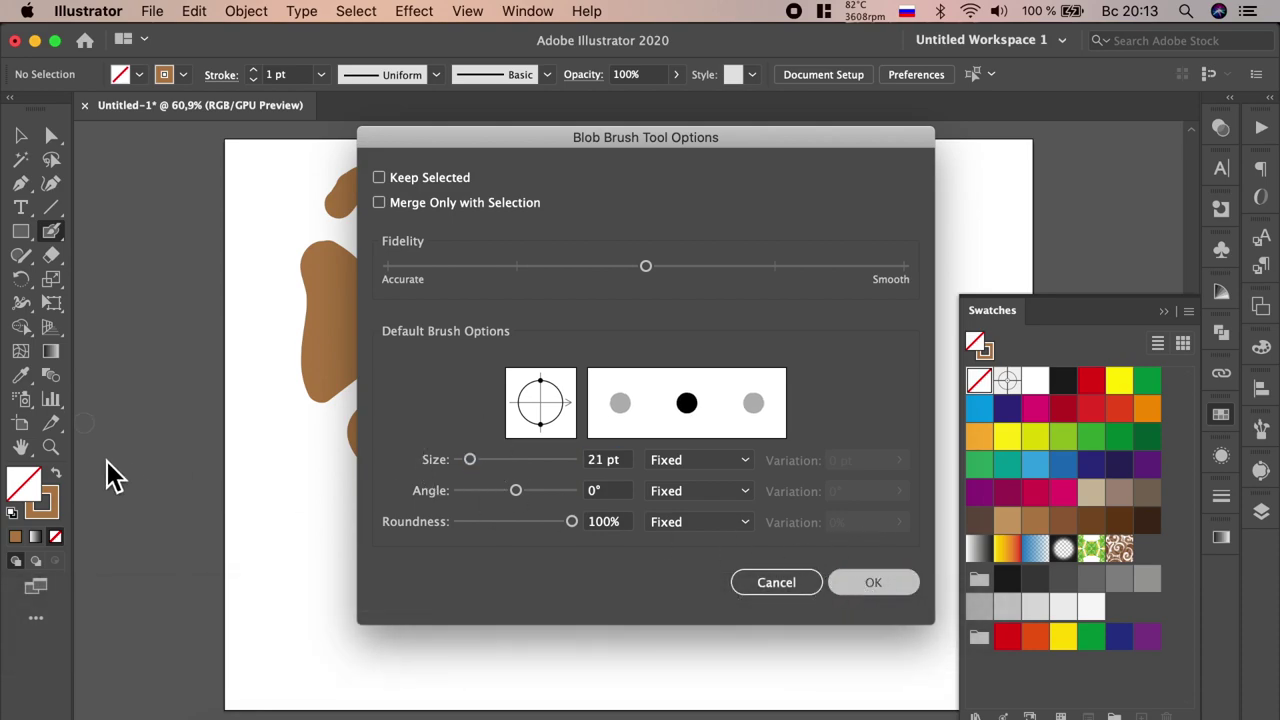
left_click(55, 502)
left_click(1191, 604)
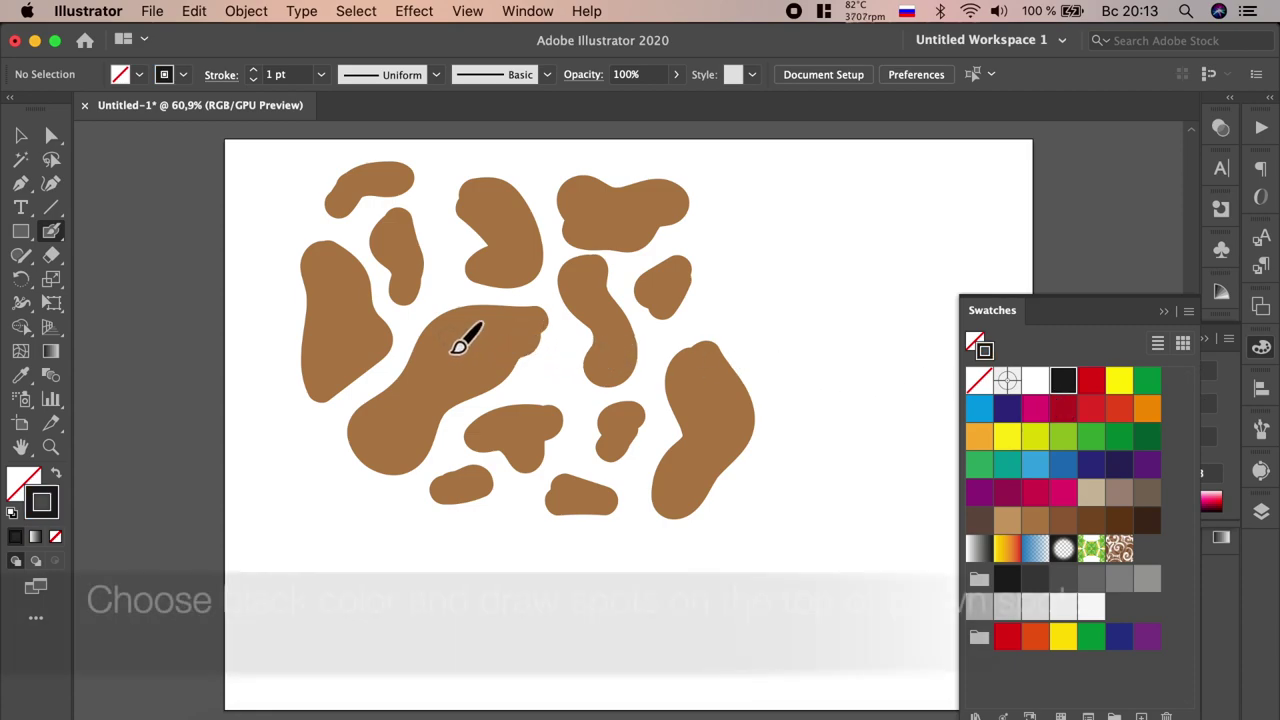
Paint black rosette strokes over the large, lower-left, centre, bottom and left brown spots.
mouse_move(437, 320)
left_mouse_down()
mouse_move(549, 319)
mouse_move(551, 343)
mouse_move(523, 363)
mouse_move(537, 334)
mouse_move(451, 334)
mouse_move(423, 357)
mouse_move(408, 348)
left_mouse_up()
mouse_move(383, 430)
left_mouse_down()
mouse_move(374, 443)
mouse_move(443, 443)
mouse_move(393, 480)
mouse_move(374, 420)
mouse_move(411, 434)
mouse_move(384, 447)
left_mouse_up()
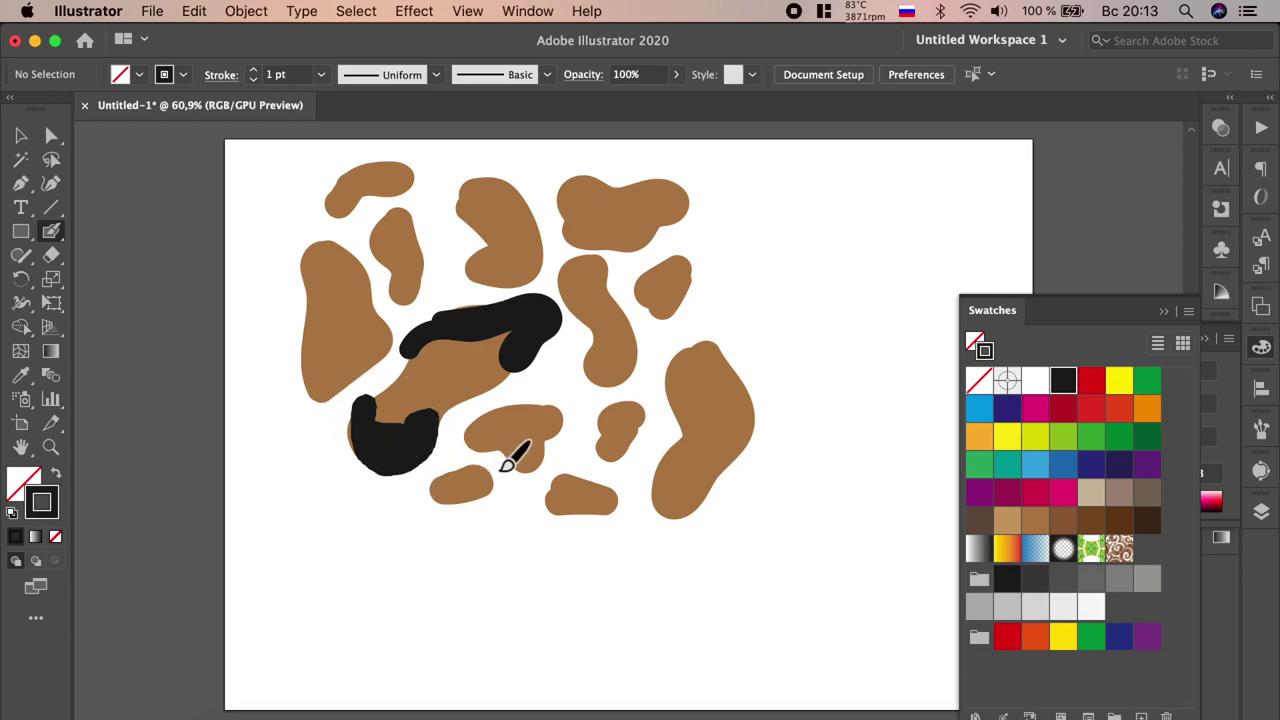
mouse_move(496, 456)
left_mouse_down()
mouse_move(566, 443)
mouse_move(543, 429)
mouse_move(512, 456)
mouse_move(532, 472)
left_mouse_up()
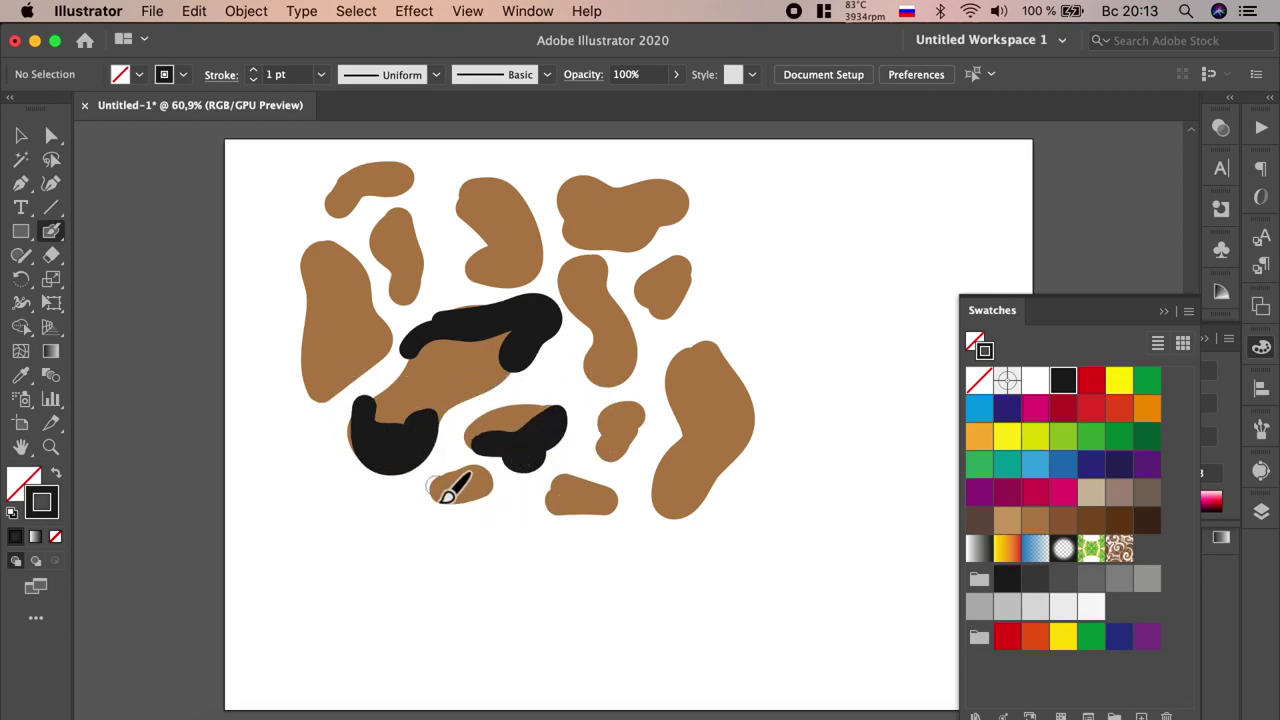
mouse_move(447, 496)
left_mouse_down()
mouse_move(477, 500)
mouse_move(457, 486)
mouse_move(483, 475)
left_mouse_up()
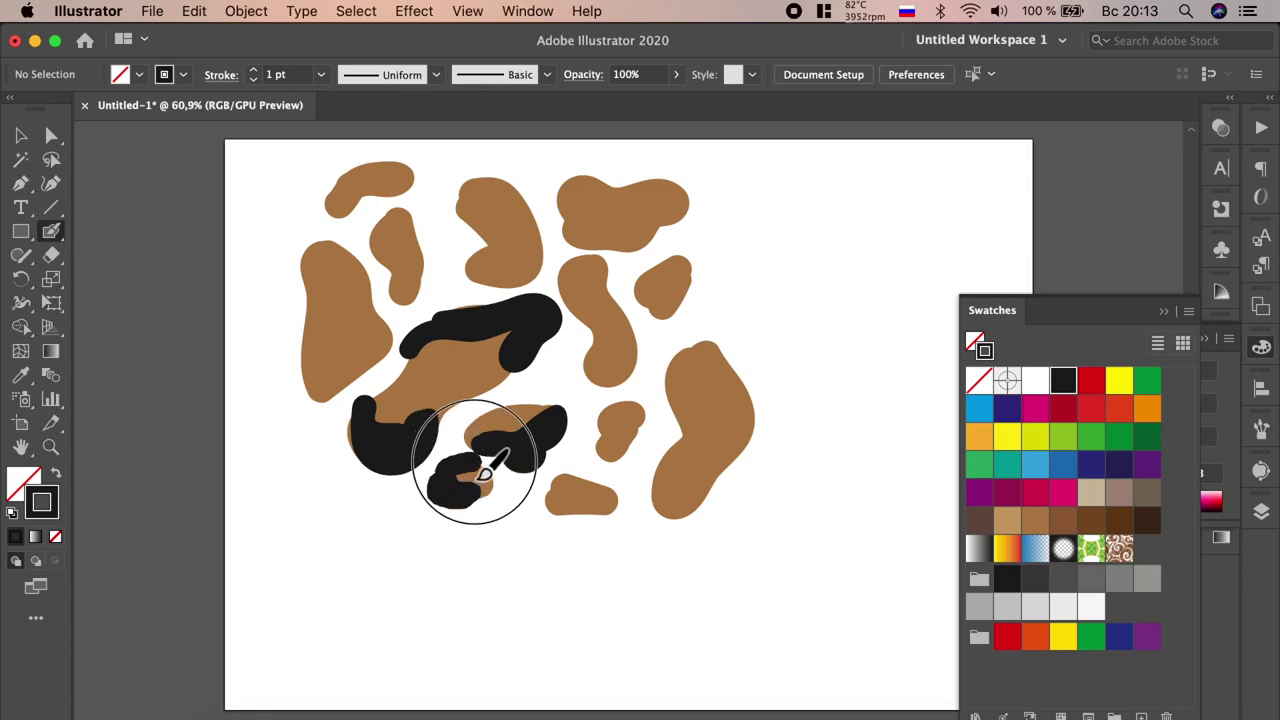
mouse_move(524, 373)
left_mouse_down()
mouse_move(468, 400)
mouse_move(551, 331)
left_mouse_up()
mouse_move(318, 343)
left_mouse_down()
mouse_move(305, 365)
mouse_move(345, 375)
mouse_move(385, 337)
mouse_move(337, 357)
mouse_move(343, 337)
mouse_move(343, 363)
mouse_move(328, 366)
mouse_move(379, 337)
left_mouse_up()
Add black curved marks and hooks on the upper-left, top-middle, right-middle, small and right spots.
mouse_move(356, 258)
left_mouse_down()
mouse_move(323, 243)
mouse_move(358, 280)
left_mouse_up()
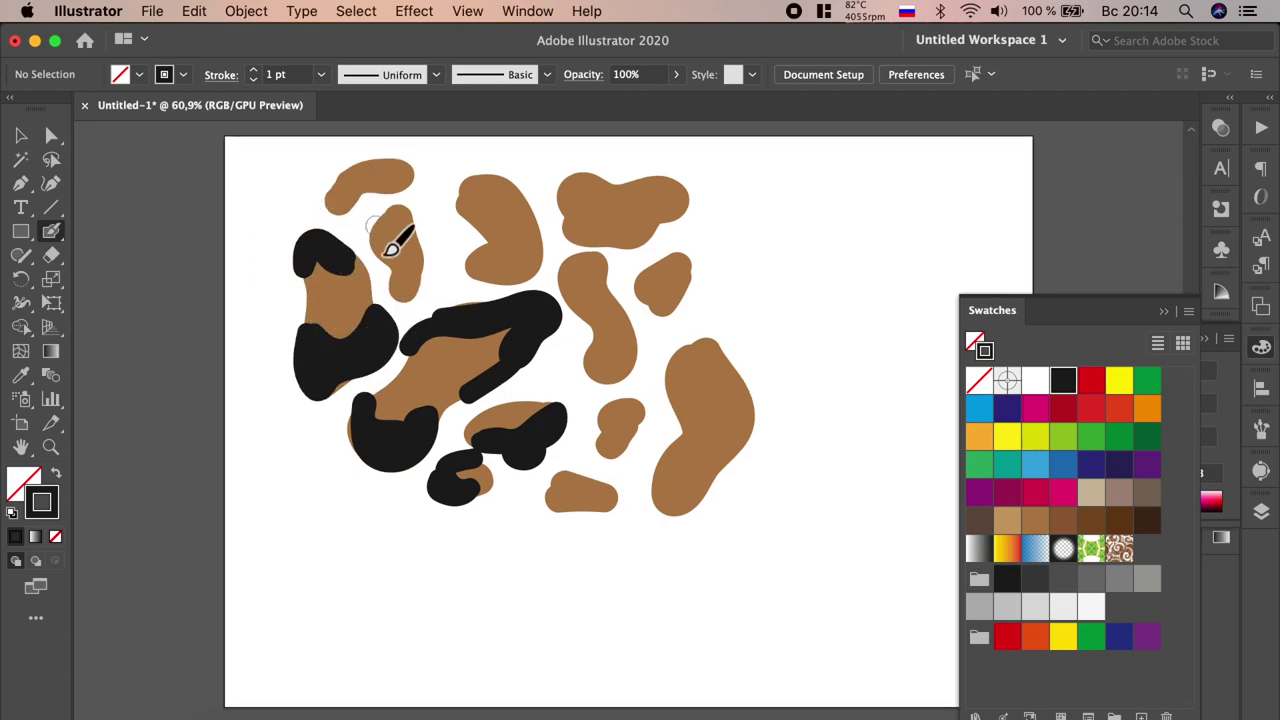
mouse_move(403, 214)
left_mouse_down()
mouse_move(386, 243)
mouse_move(393, 283)
left_mouse_up()
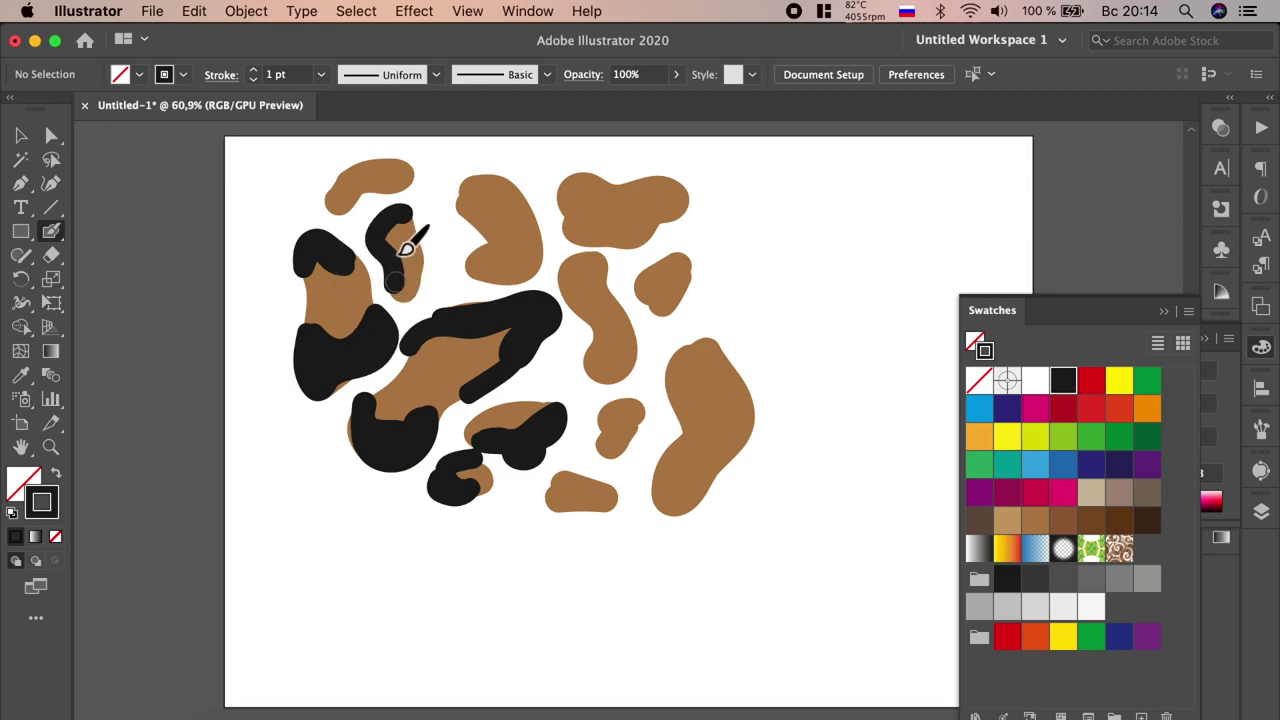
mouse_move(493, 247)
left_mouse_down()
mouse_move(486, 191)
mouse_move(534, 206)
mouse_move(503, 223)
mouse_move(498, 275)
left_mouse_up()
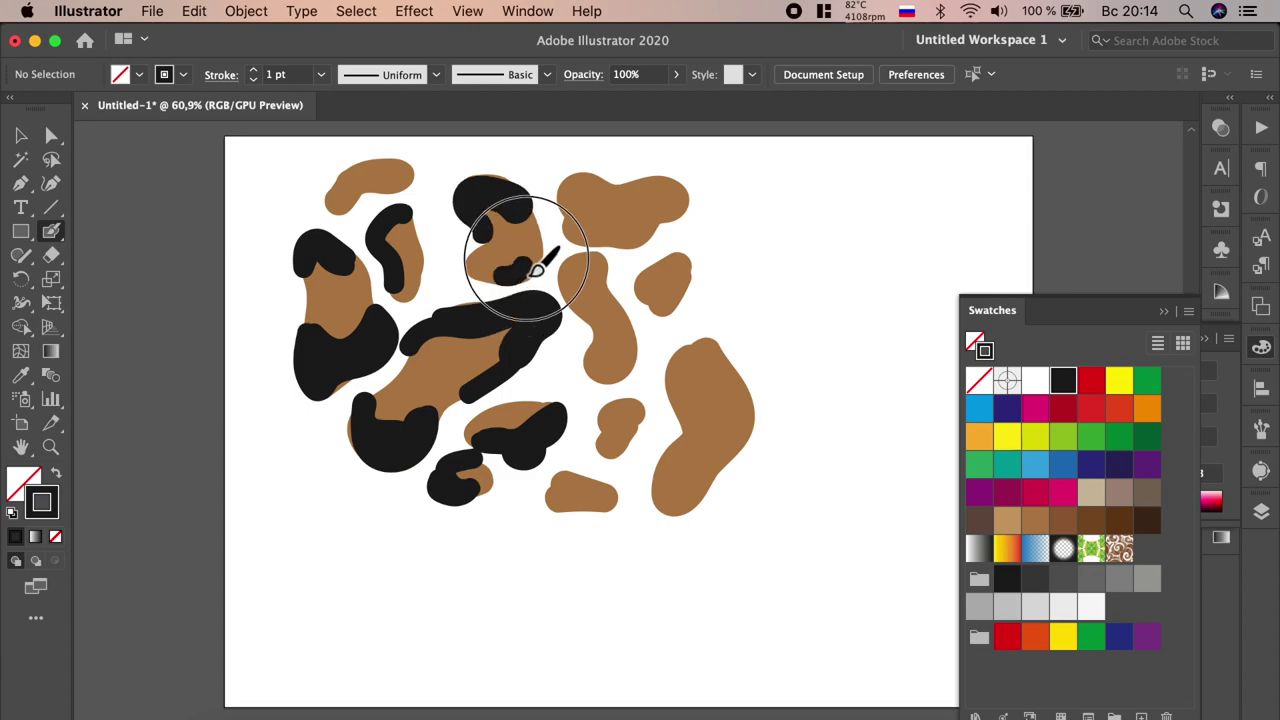
mouse_move(608, 297)
left_mouse_down()
mouse_move(562, 262)
mouse_move(605, 300)
mouse_move(597, 338)
left_mouse_up()
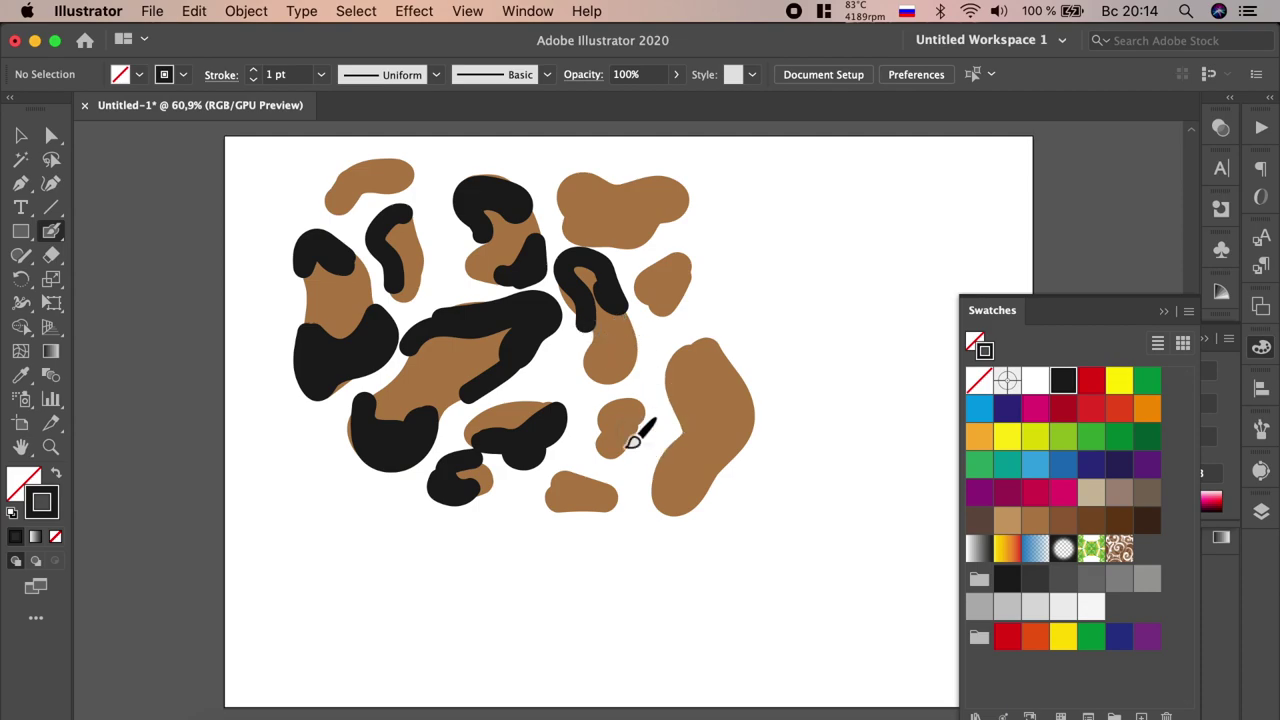
mouse_move(600, 422)
left_mouse_down()
mouse_move(630, 406)
mouse_move(628, 437)
left_mouse_up()
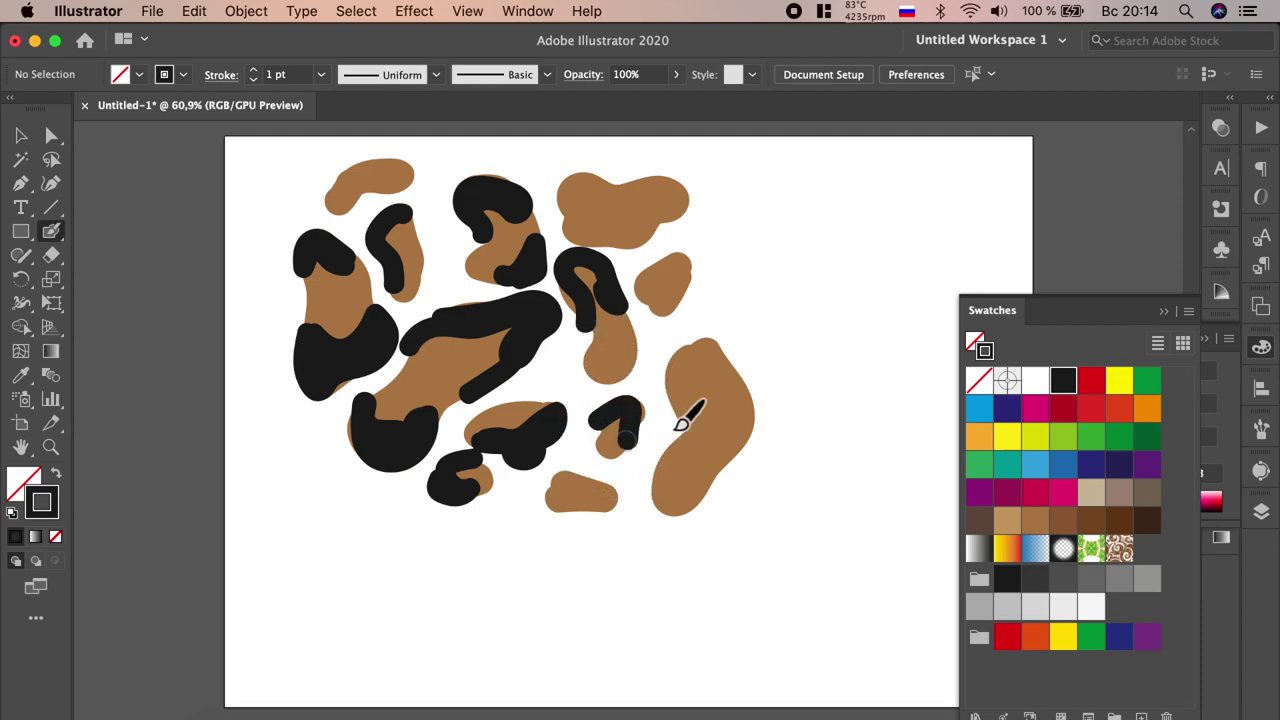
mouse_move(728, 370)
left_mouse_down()
mouse_move(688, 363)
mouse_move(694, 443)
mouse_move(705, 373)
left_mouse_up()
Finish black markings on the lower-right, upper-right, right, upper-left and small bottom spots.
mouse_move(752, 430)
left_mouse_down()
mouse_move(708, 514)
mouse_move(652, 512)
left_mouse_up()
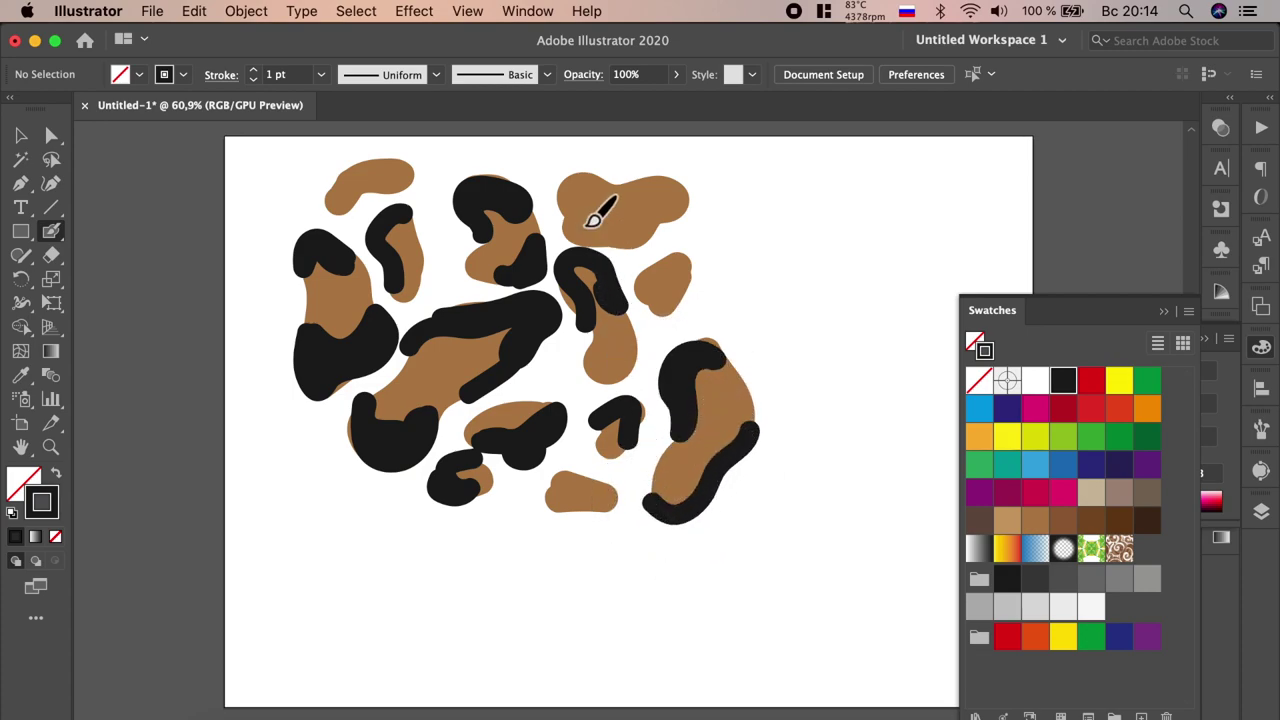
mouse_move(581, 217)
left_mouse_down()
mouse_move(574, 194)
mouse_move(666, 200)
mouse_move(583, 217)
mouse_move(611, 240)
mouse_move(680, 222)
mouse_move(630, 240)
left_mouse_up()
mouse_move(655, 285)
left_mouse_down()
mouse_move(683, 268)
mouse_move(686, 318)
mouse_move(672, 314)
left_mouse_up()
mouse_move(397, 185)
left_mouse_down()
mouse_move(334, 194)
mouse_move(362, 225)
left_mouse_up()
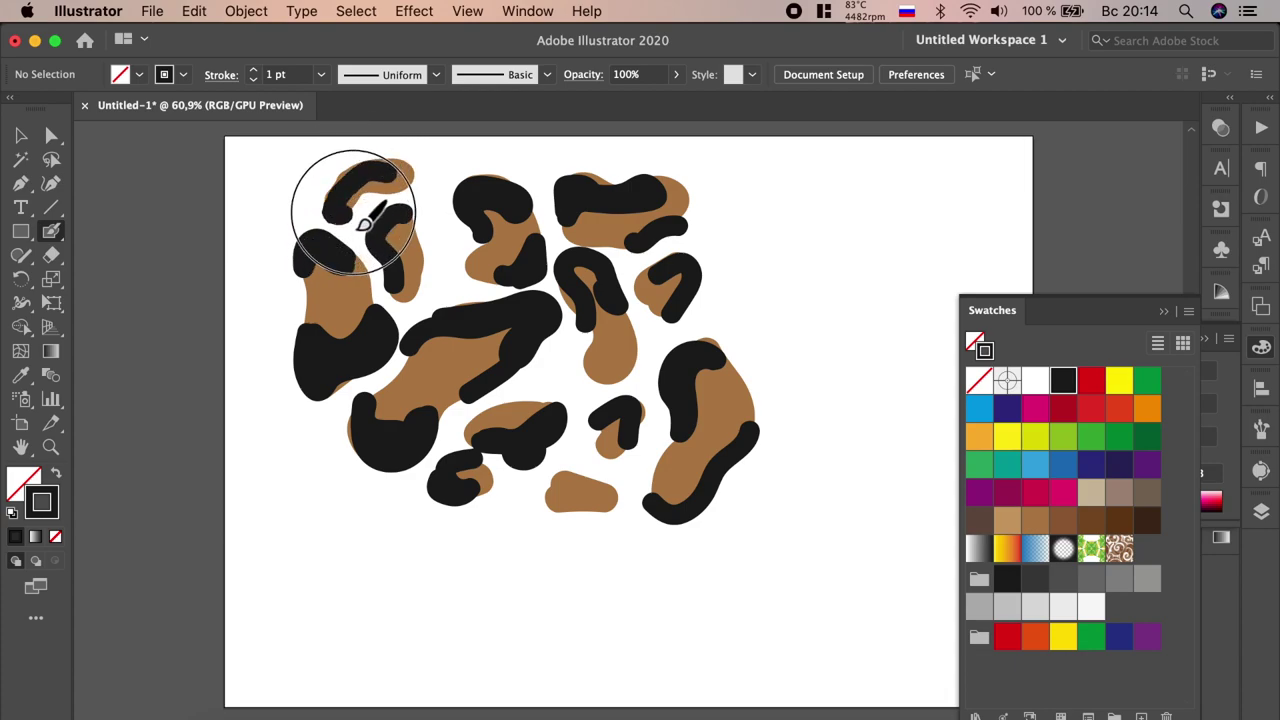
mouse_move(584, 490)
left_mouse_down()
mouse_move(563, 509)
mouse_move(597, 515)
left_mouse_up()
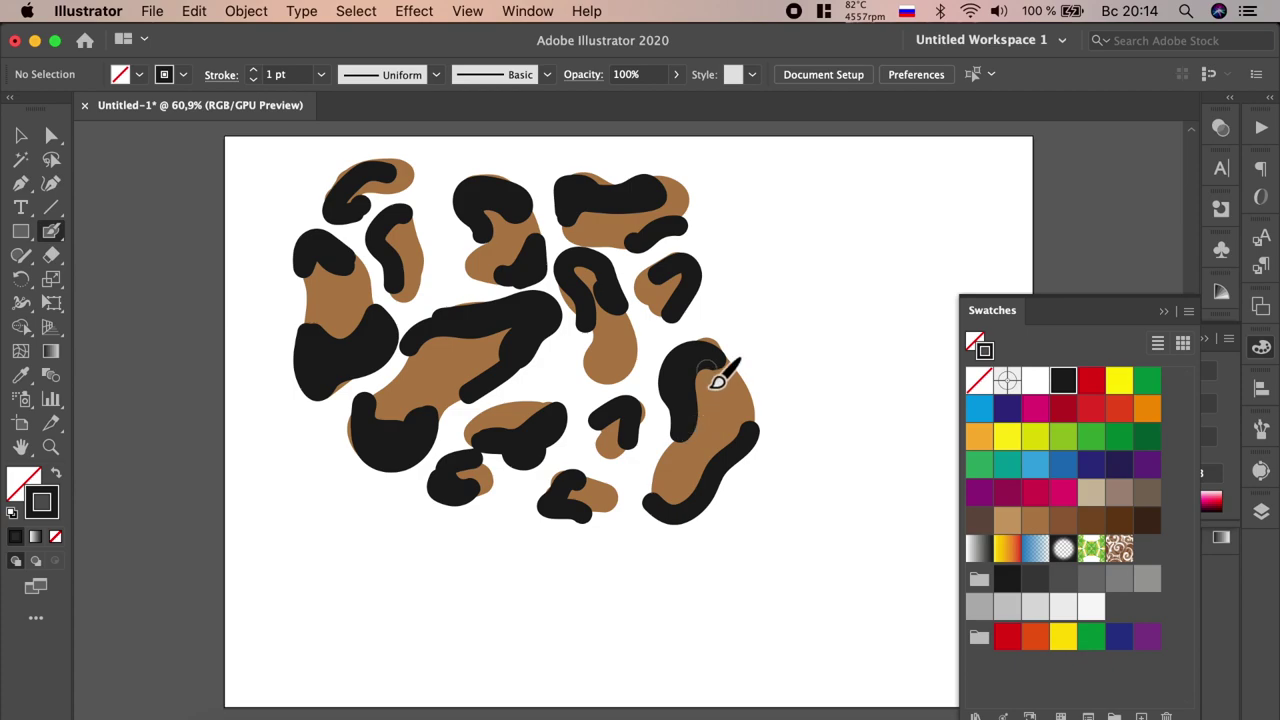
key("super+minus")
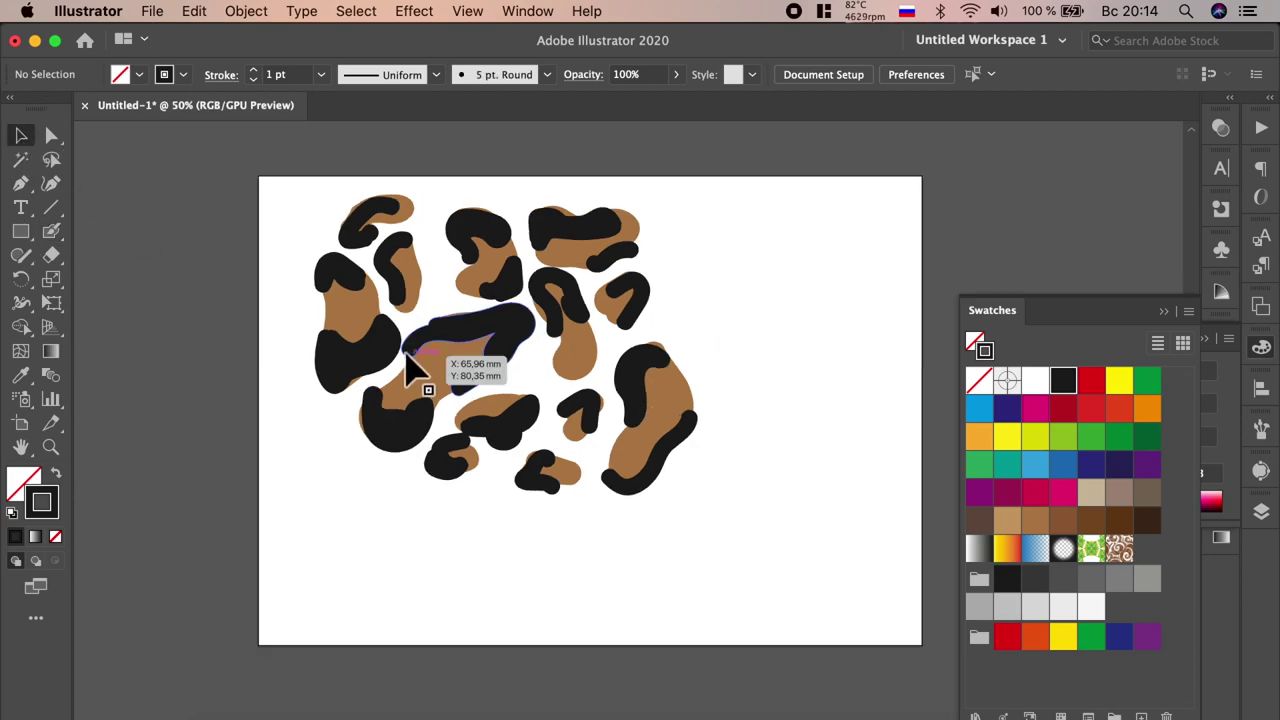
Select all leopard spots and bring up Effect > Distort & Transform > Roughen with preview.
left_click_drag(277, 166, 760, 520)
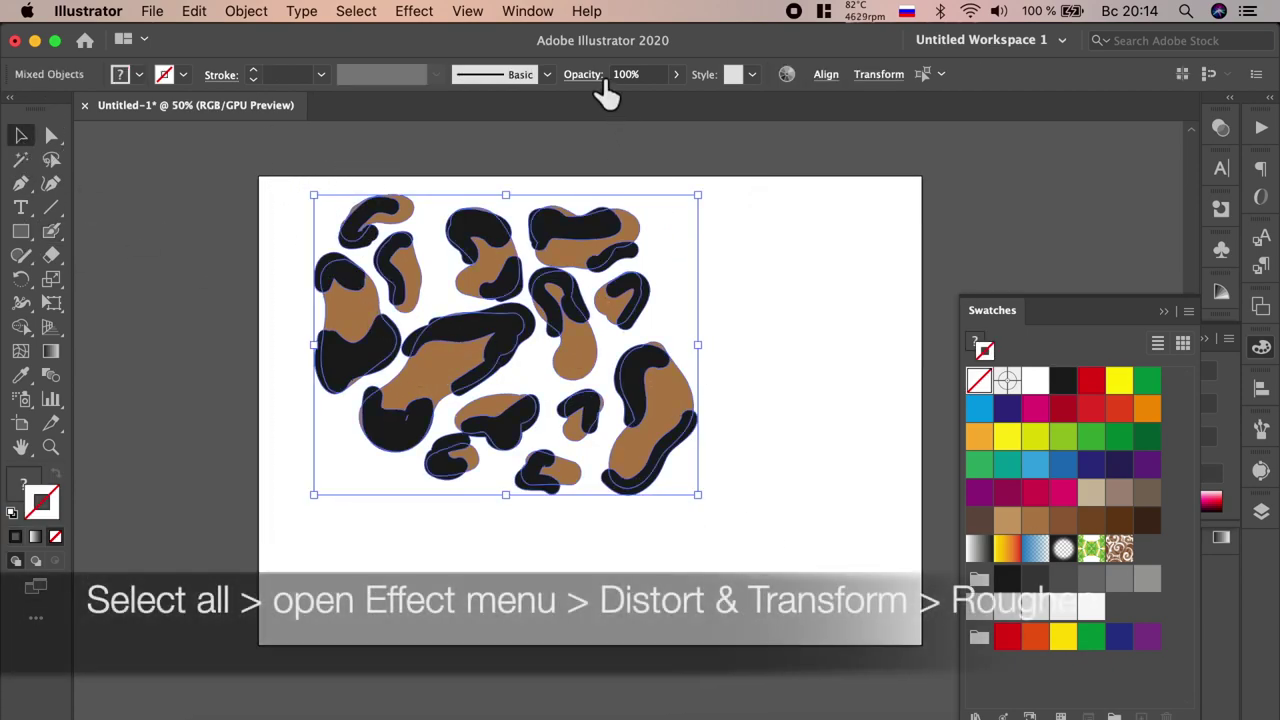
left_click(414, 11)
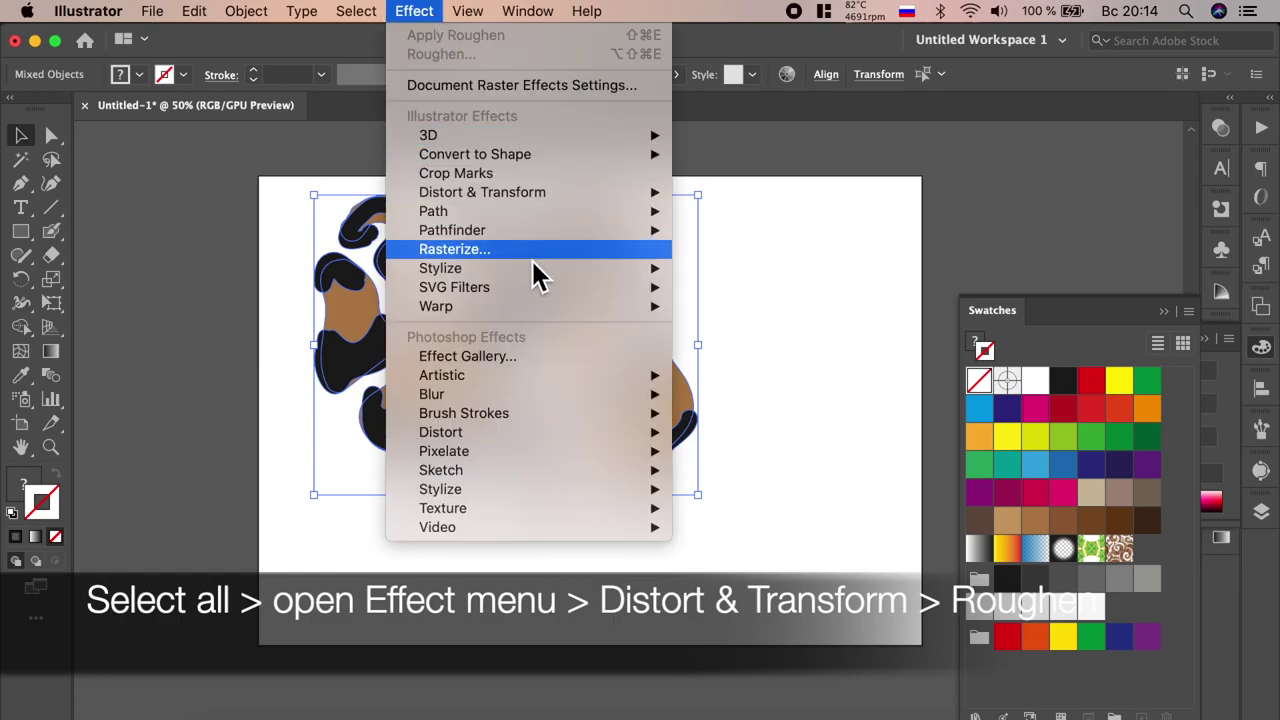
mouse_move(482, 192)
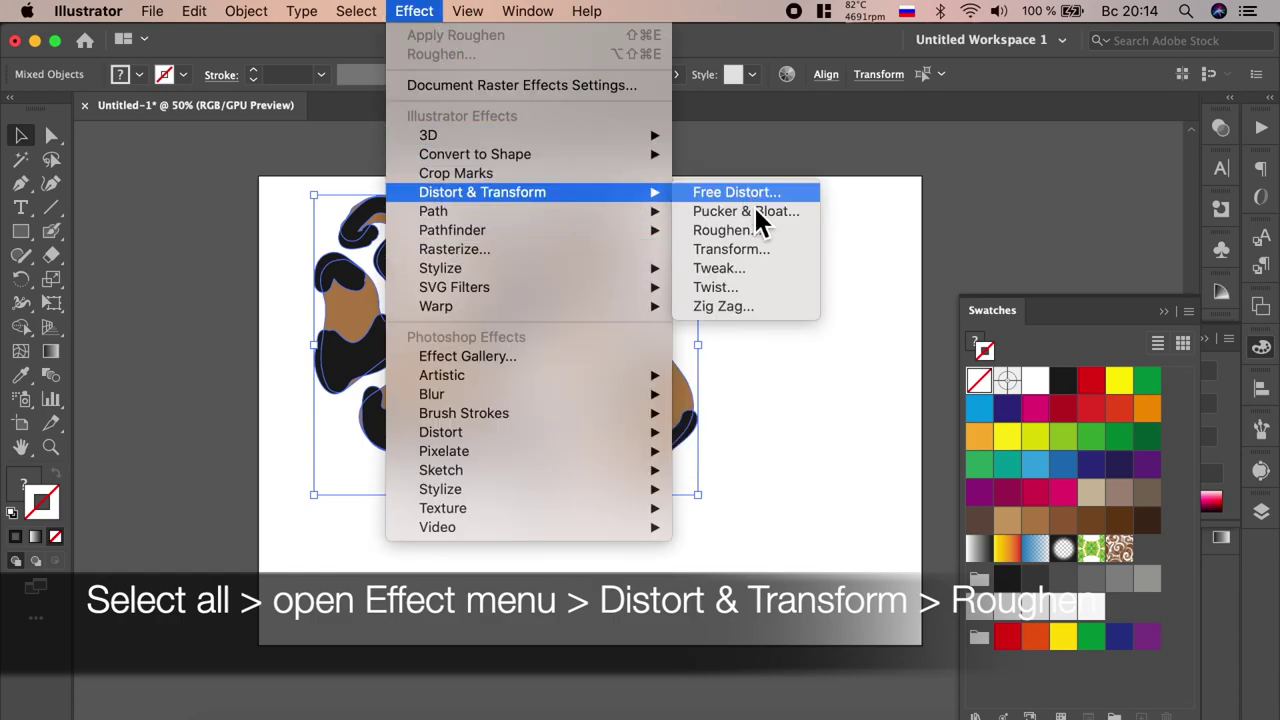
left_click(756, 232)
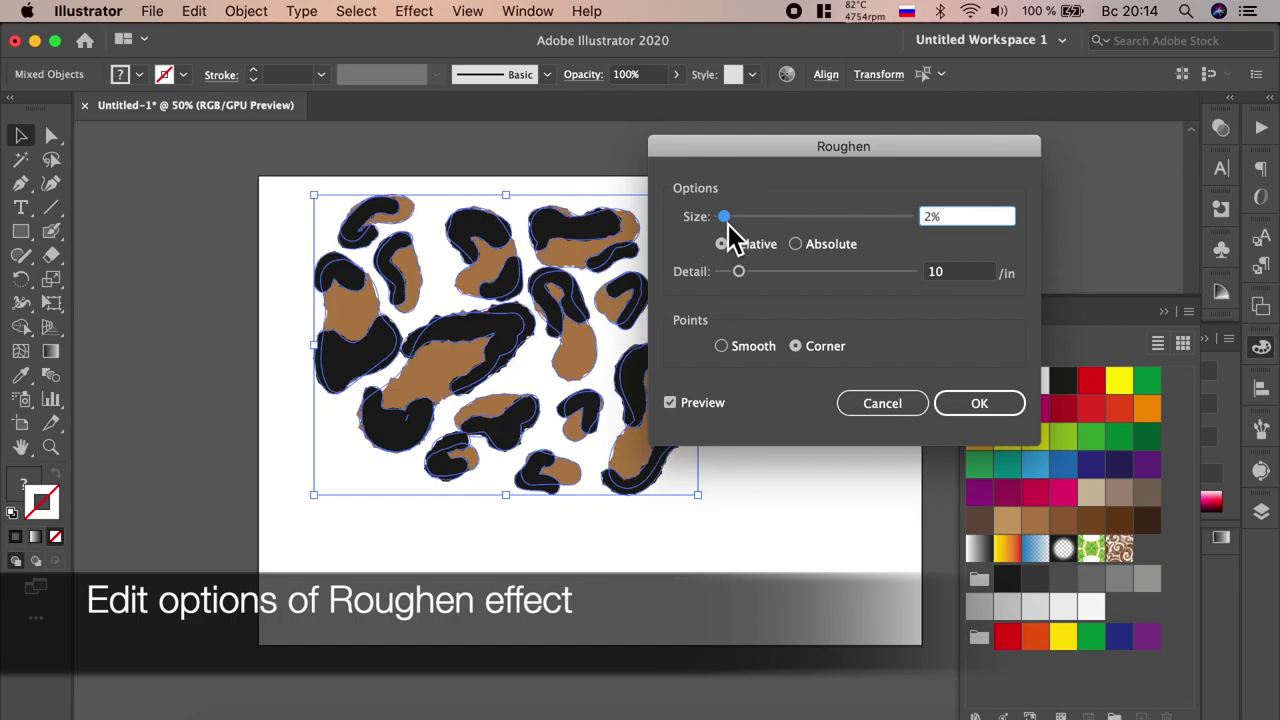
Roughen all spots with Size 3% Relative, Detail 65/in and Smooth points.
left_click_drag(740, 285, 793, 285)
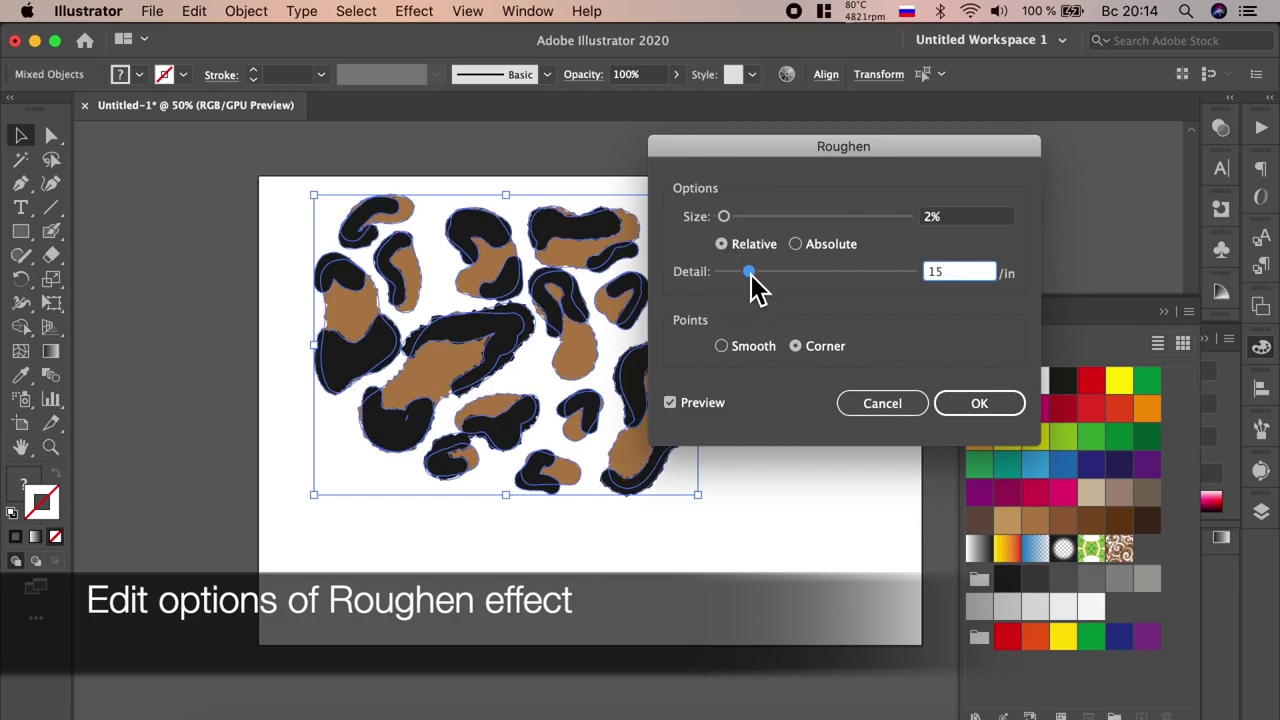
mouse_move(795, 273)
left_mouse_down()
mouse_move(838, 273)
mouse_move(826, 280)
left_mouse_up()
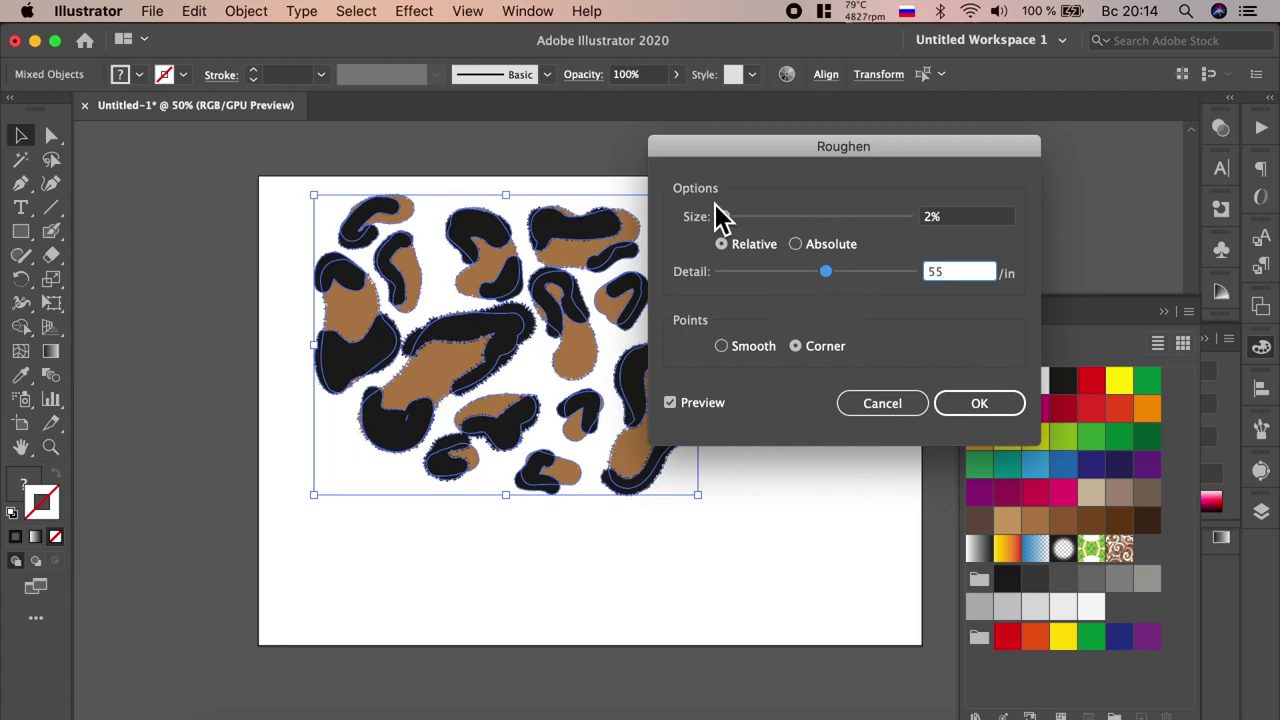
left_click_drag(728, 216, 727, 216)
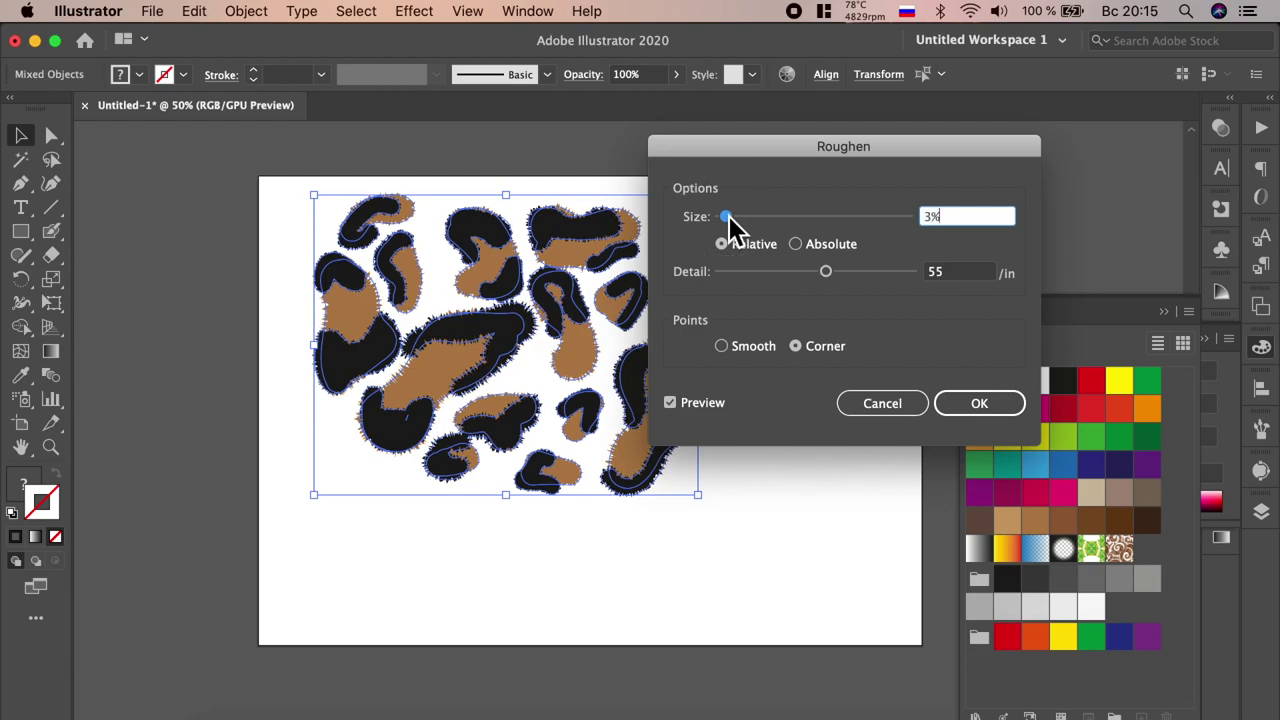
left_click_drag(826, 271, 842, 272)
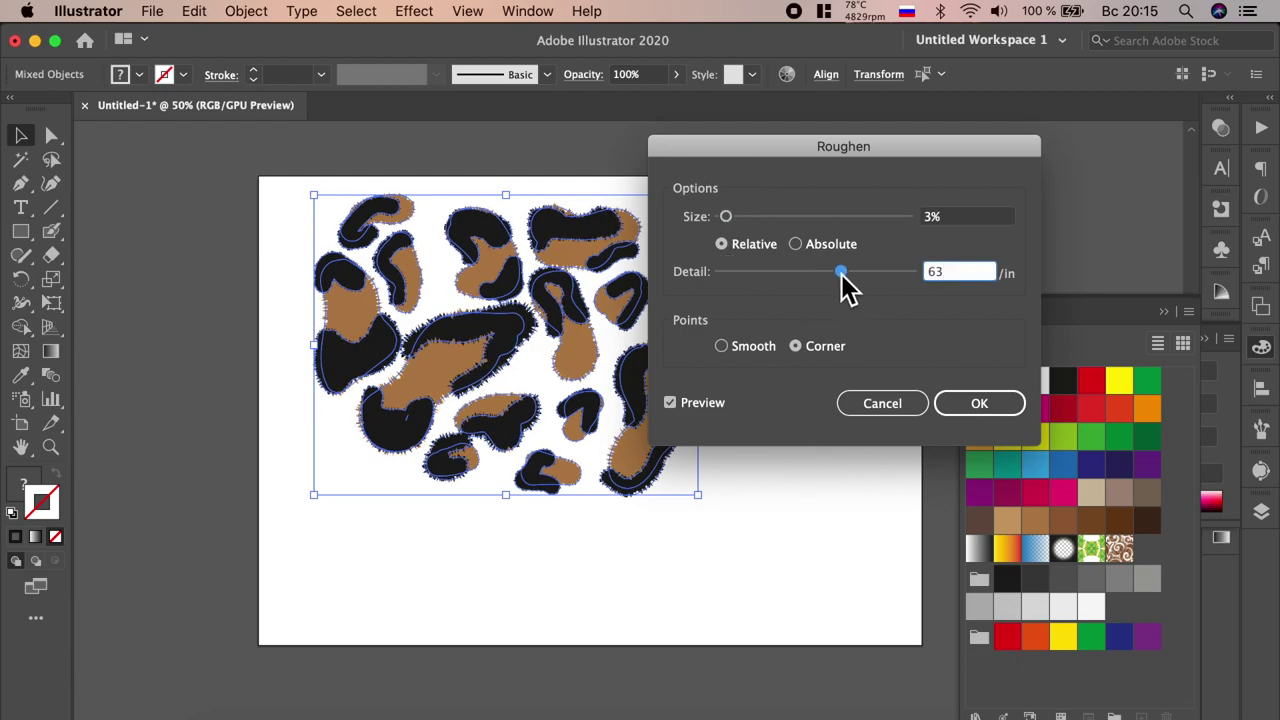
left_click_drag(833, 272, 832, 272)
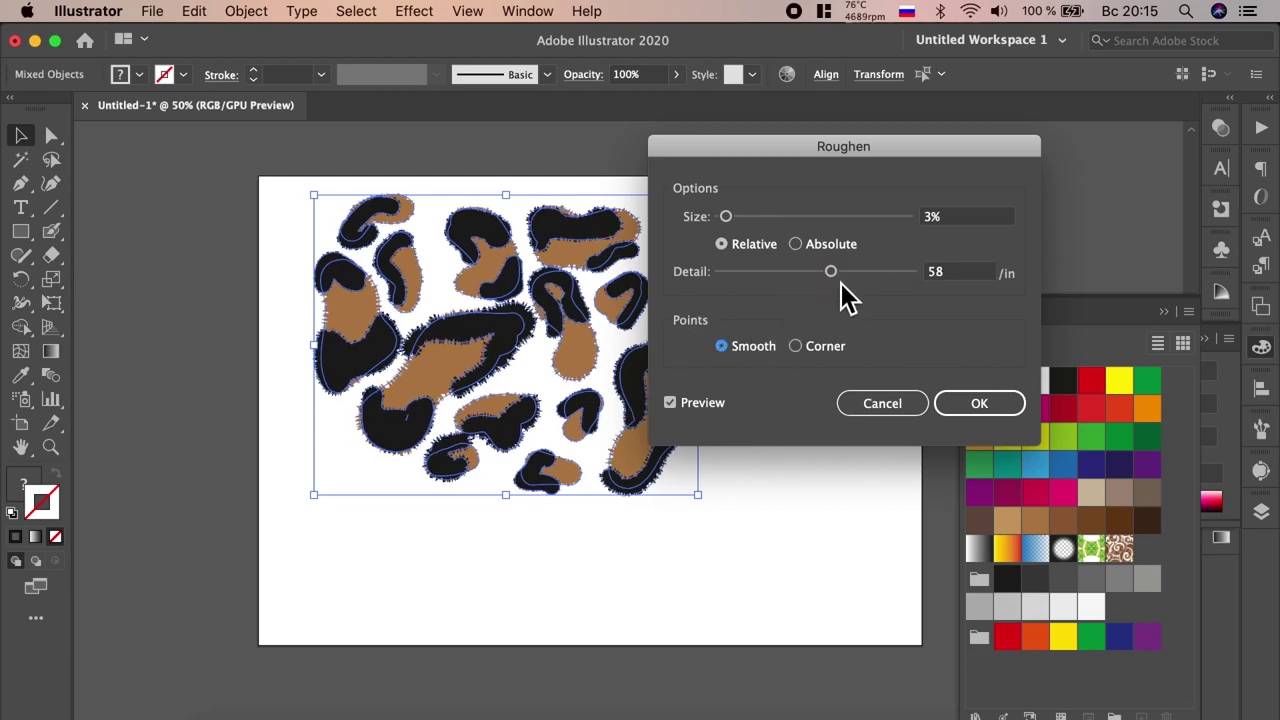
mouse_move(836, 278)
left_mouse_down()
mouse_move(822, 278)
mouse_move(851, 285)
left_mouse_up()
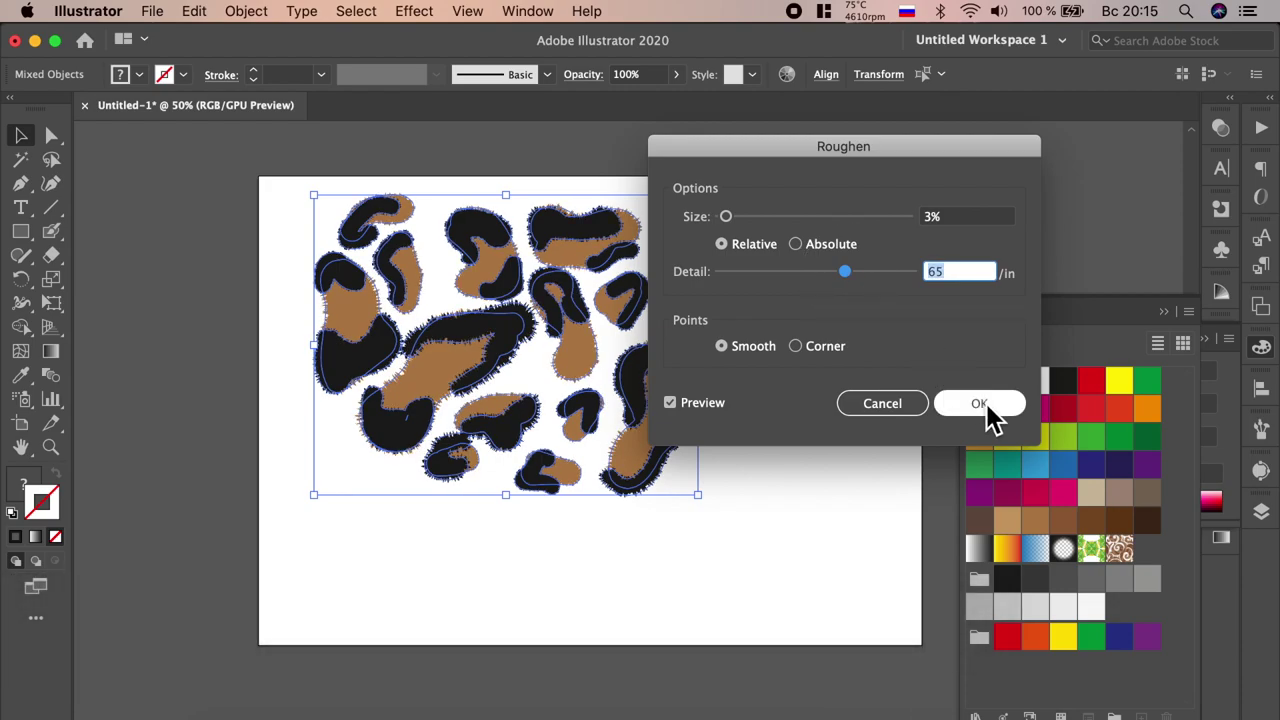
left_click(979, 404)
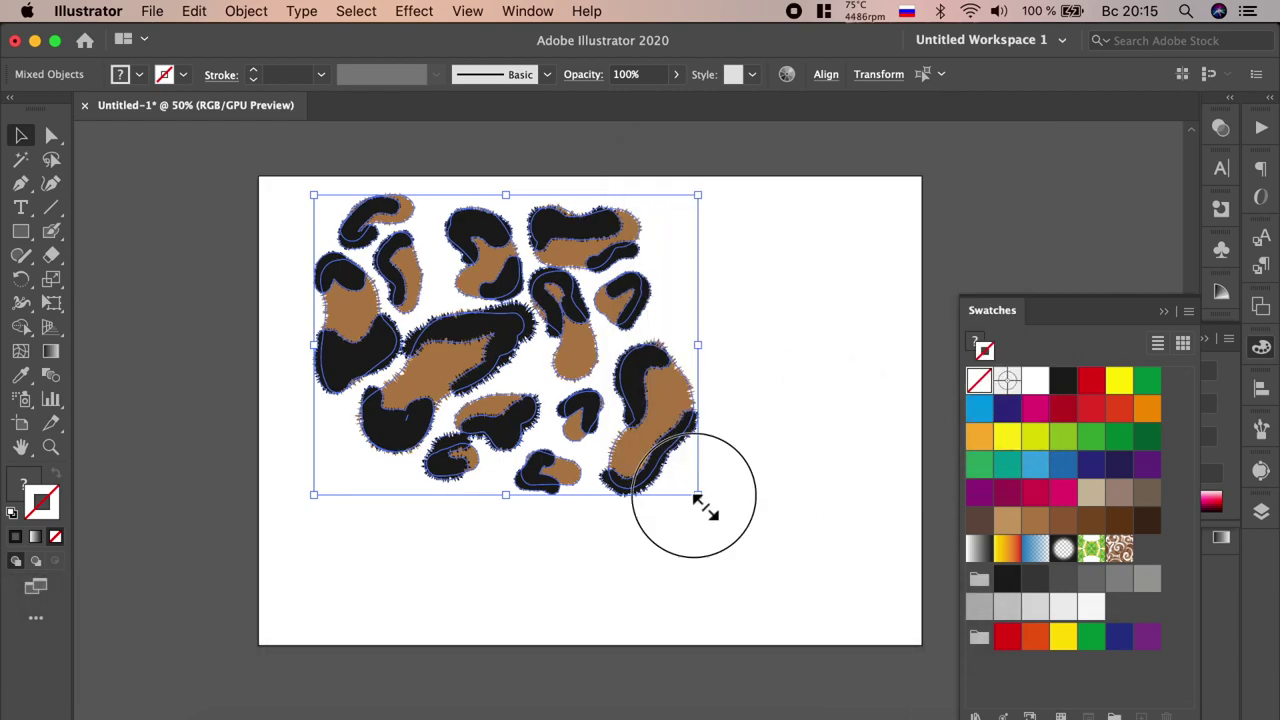
Scale down the leopard spots, group them, and reposition the group.
left_click_drag(700, 500, 570, 398)
right_click(476, 309)
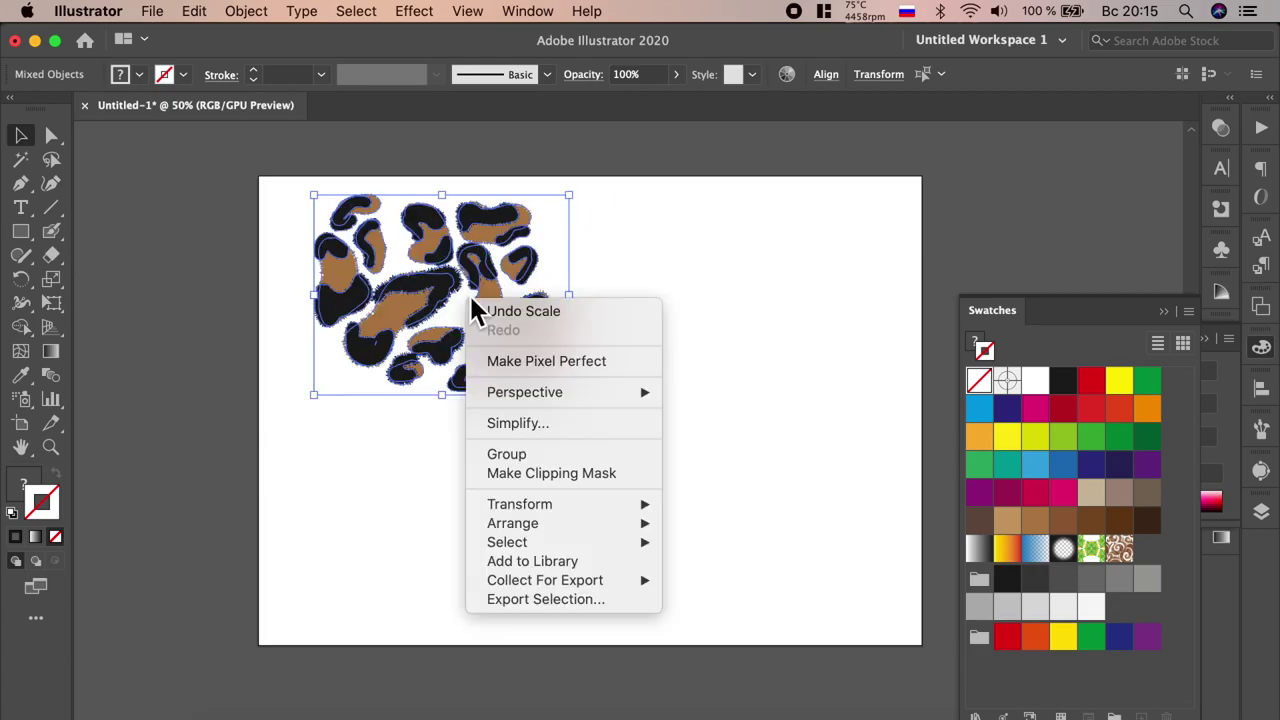
left_click(559, 456)
mouse_move(506, 334)
left_mouse_down()
mouse_move(622, 278)
mouse_move(737, 283)
left_mouse_up()
key("super+z")
key("super+z")
mouse_move(400, 297)
left_mouse_down()
mouse_move(524, 268)
mouse_move(629, 264)
left_mouse_up()
Duplicate the leopard group and rotate and move the copies across the artboard.
left_click_drag(722, 345, 723, 491)
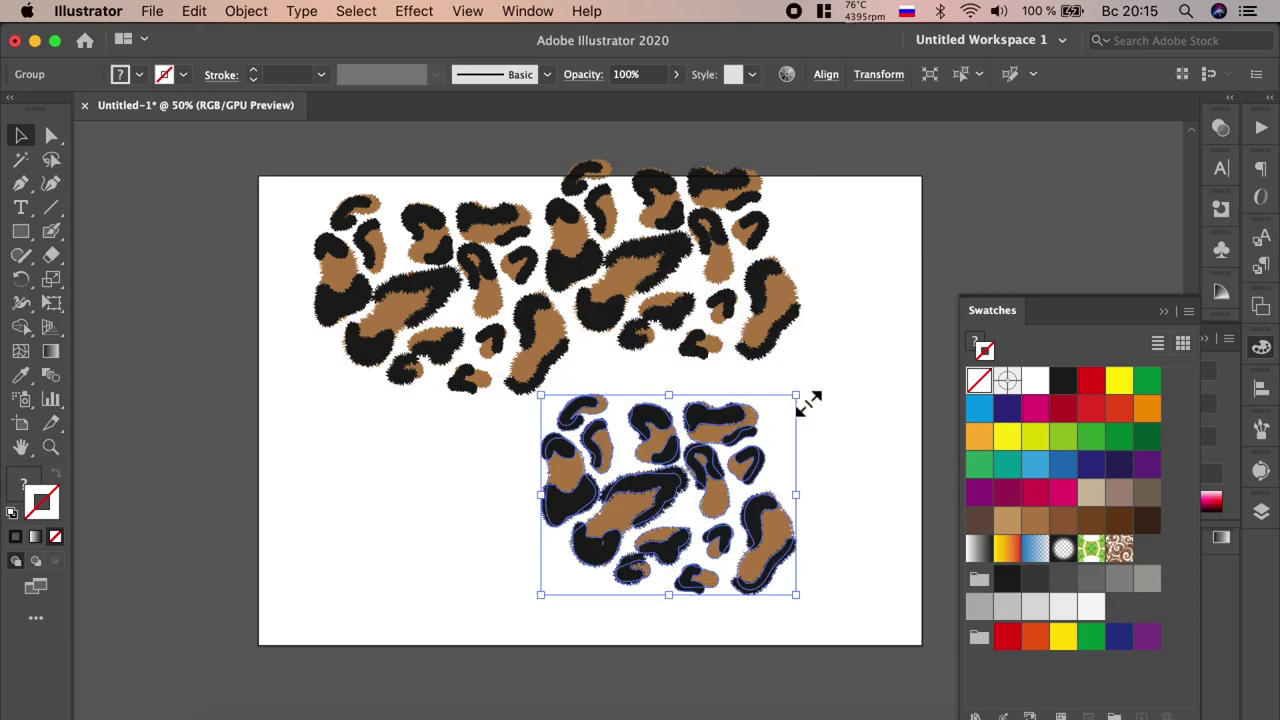
left_click_drag(818, 405, 828, 466)
mouse_move(696, 493)
left_mouse_down()
mouse_move(712, 484)
mouse_move(386, 495)
left_mouse_up()
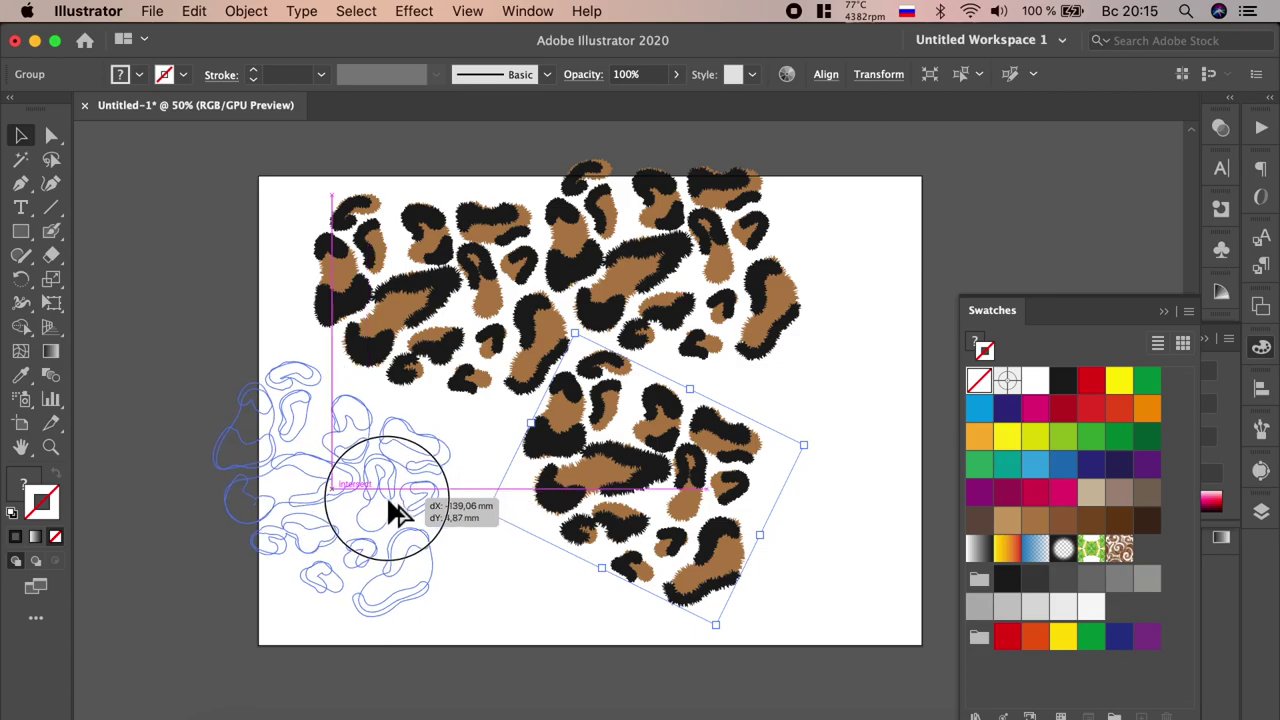
left_click_drag(214, 436, 222, 388)
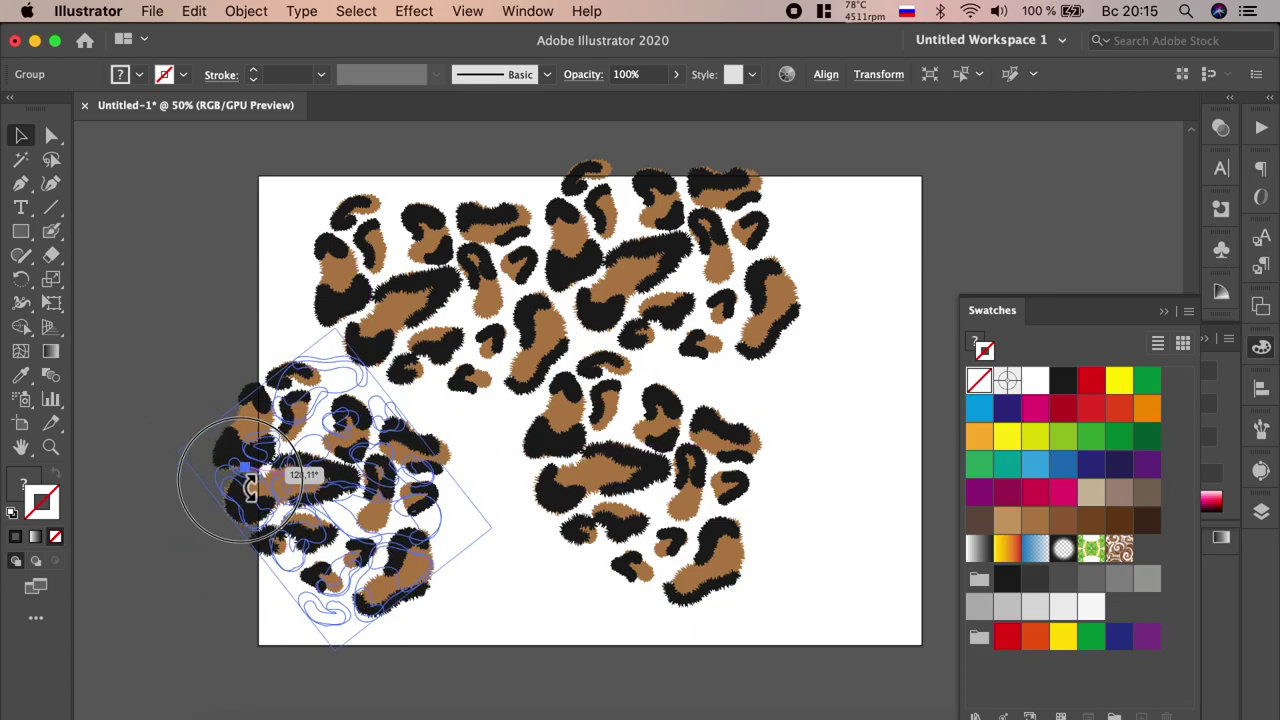
left_click_drag(222, 388, 271, 251)
mouse_move(420, 514)
left_mouse_down()
mouse_move(450, 530)
mouse_move(437, 517)
left_mouse_up()
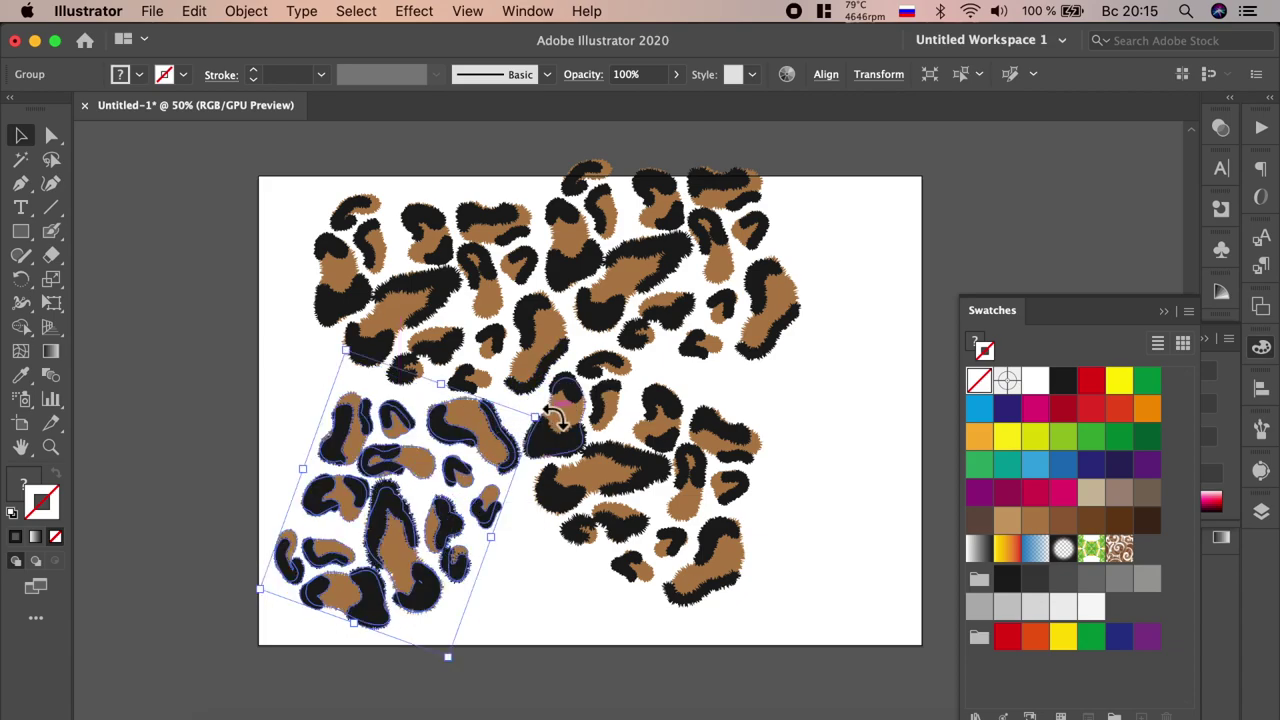
left_click_drag(556, 415, 570, 452)
mouse_move(440, 525)
left_mouse_down()
mouse_move(980, 205)
mouse_move(965, 218)
left_mouse_up()
Place more tilted copies, including one at the artboard's left edge rotated about 45°.
left_click(730, 443)
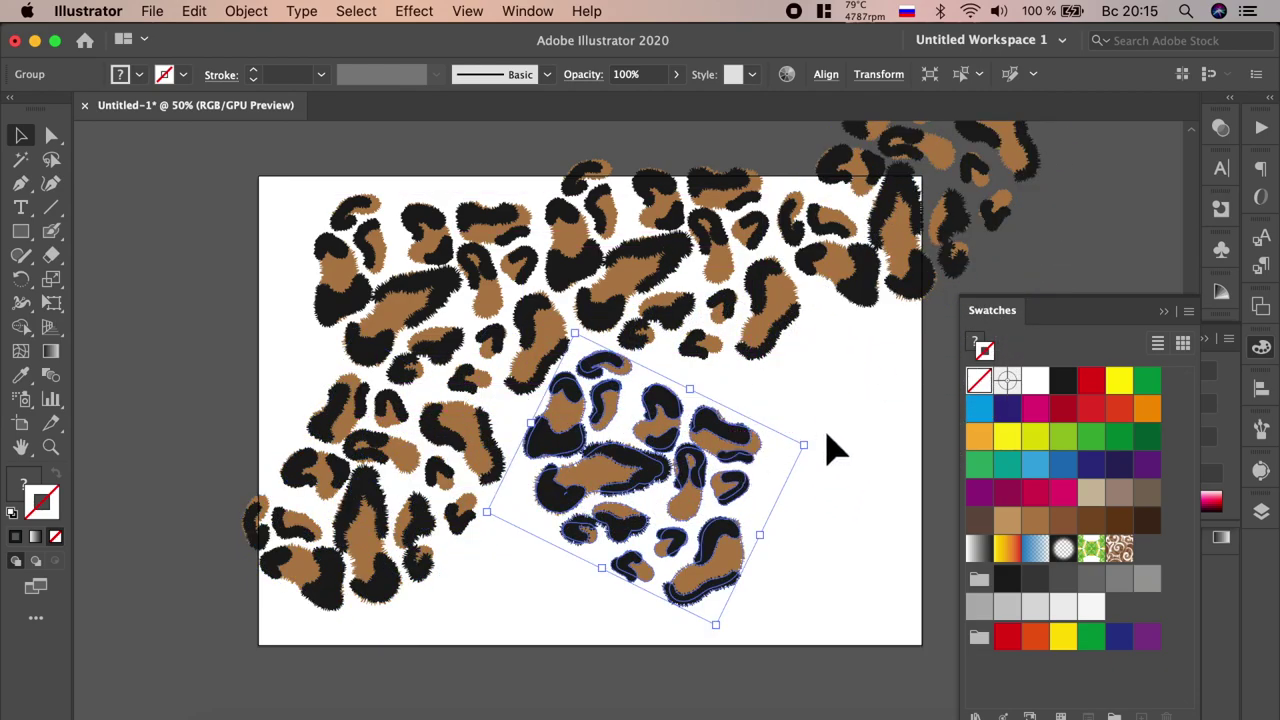
left_click_drag(830, 460, 843, 409)
left_click_drag(705, 451, 738, 427)
left_click_drag(830, 408, 814, 371)
mouse_move(700, 430)
left_mouse_down()
mouse_move(710, 425)
mouse_move(283, 388)
left_mouse_up()
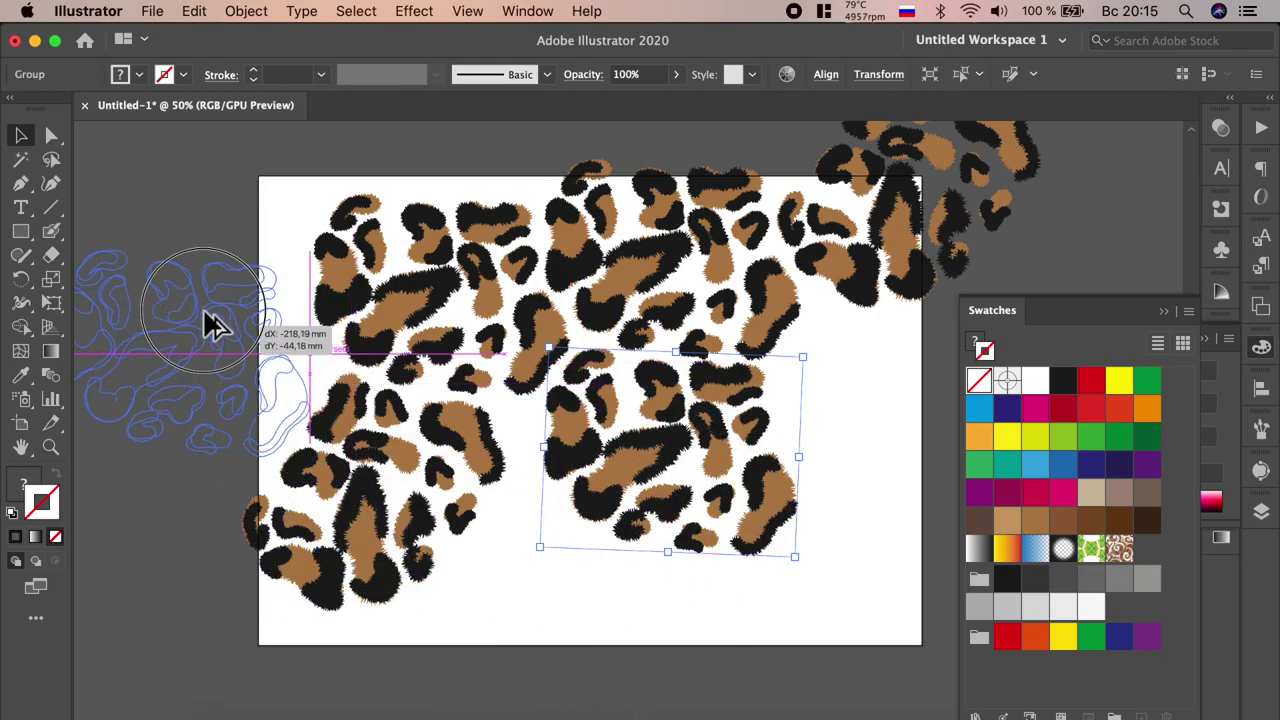
left_click_drag(283, 388, 205, 293)
mouse_move(313, 220)
left_mouse_down()
mouse_move(235, 355)
mouse_move(576, 656)
left_mouse_up()
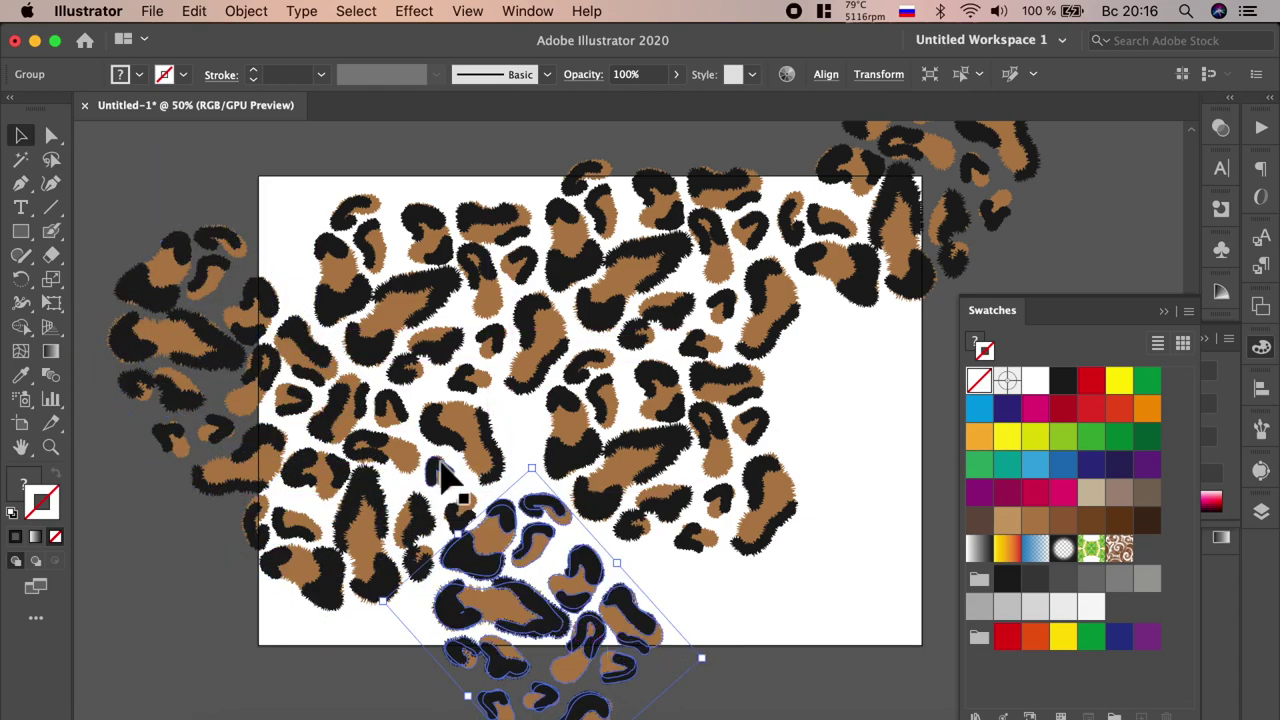
Tilt and reposition the centre-right, top-right and top leopard groups to cover the artboard.
left_click(588, 440)
mouse_move(818, 365)
left_mouse_down()
mouse_move(622, 565)
mouse_move(735, 395)
left_mouse_up()
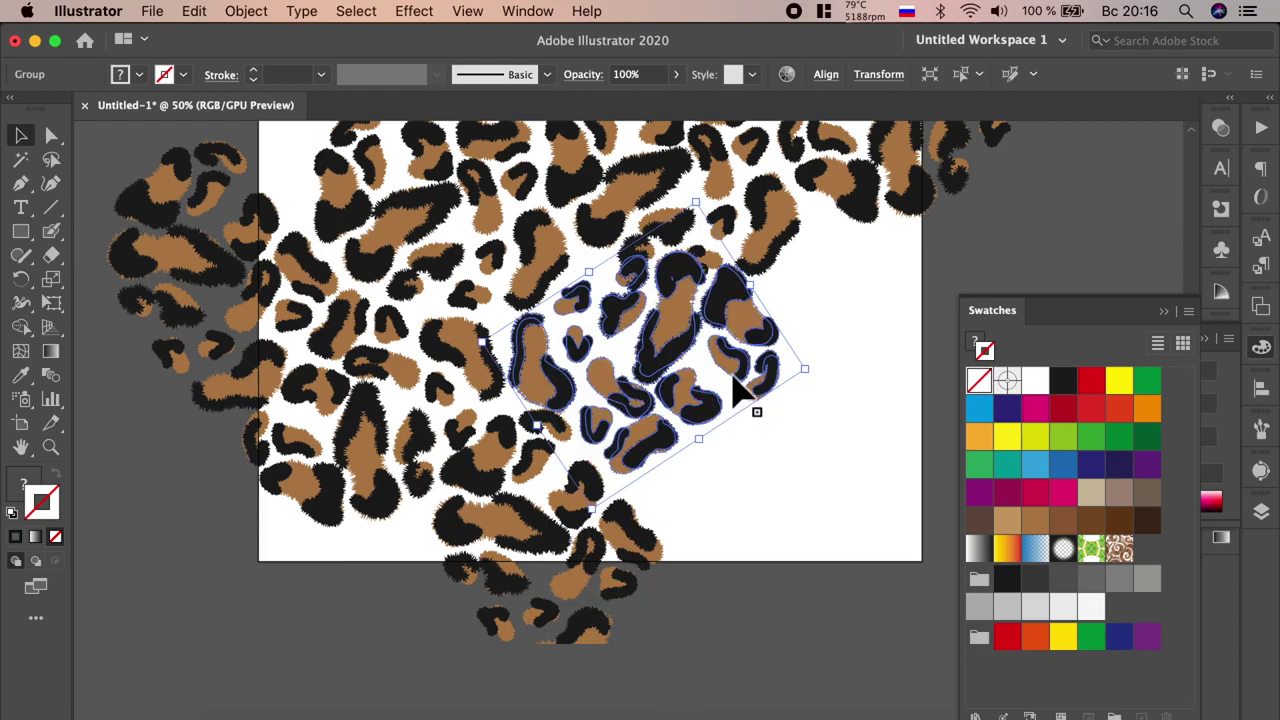
mouse_move(785, 283)
left_mouse_down()
mouse_move(735, 248)
mouse_move(760, 200)
left_mouse_up()
left_click_drag(813, 275, 643, 252)
left_click_drag(878, 190, 865, 340)
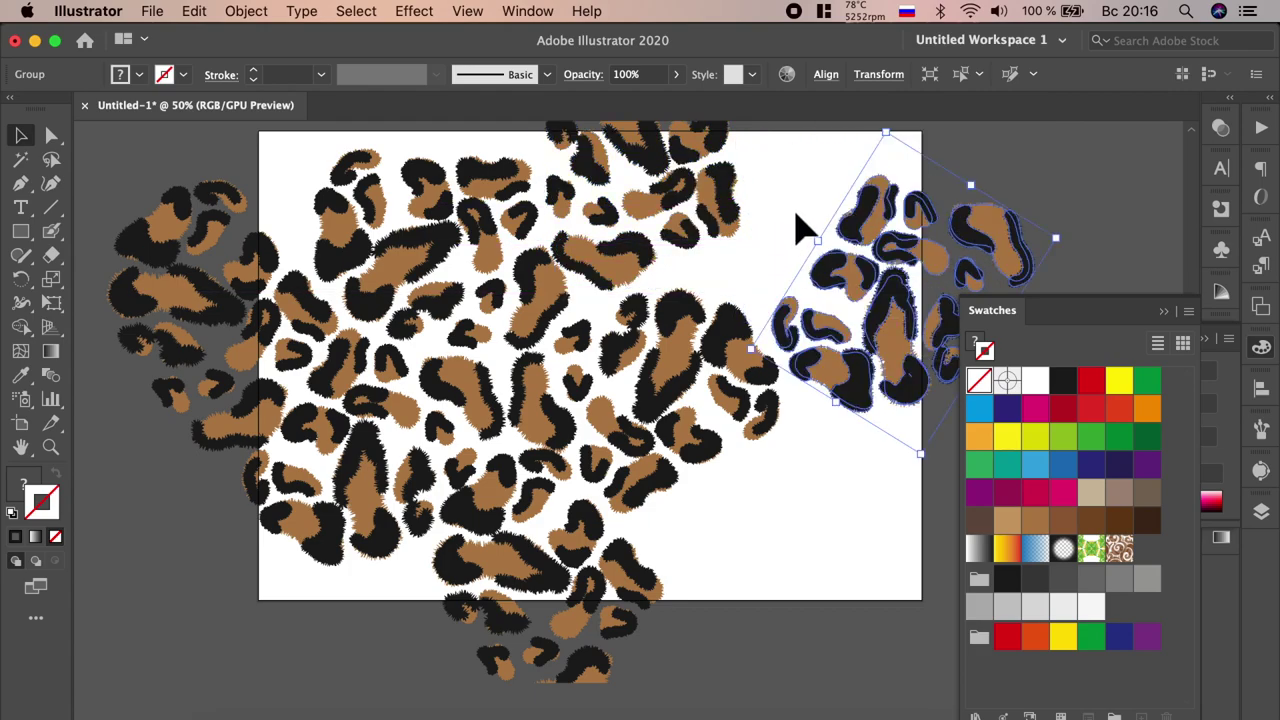
scroll(800, 229, "up", 5)
left_click(700, 214)
mouse_move(740, 163)
left_mouse_down()
mouse_move(643, 460)
mouse_move(593, 443)
mouse_move(651, 457)
mouse_move(665, 393)
mouse_move(661, 421)
left_mouse_up()
scroll(671, 414, "down", 3)
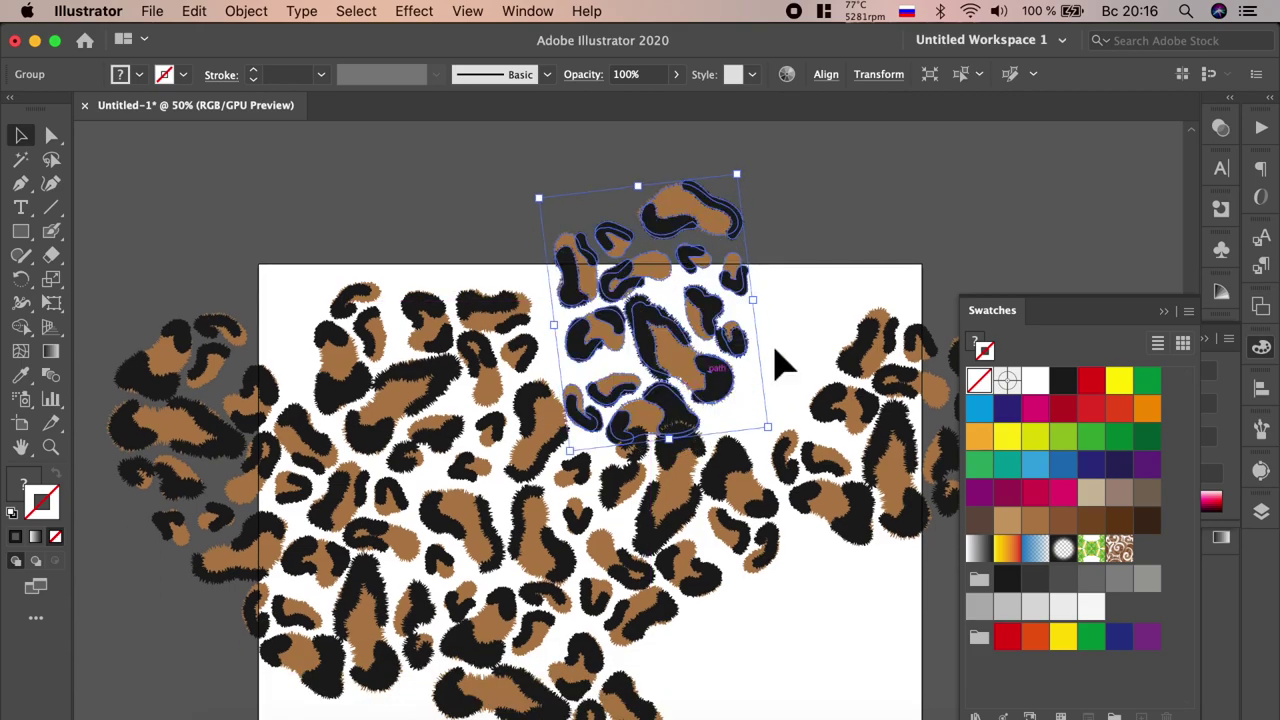
left_click(801, 331)
scroll(643, 287, "down", 1)
mouse_move(660, 280)
left_mouse_down()
mouse_move(838, 390)
mouse_move(808, 537)
left_mouse_up()
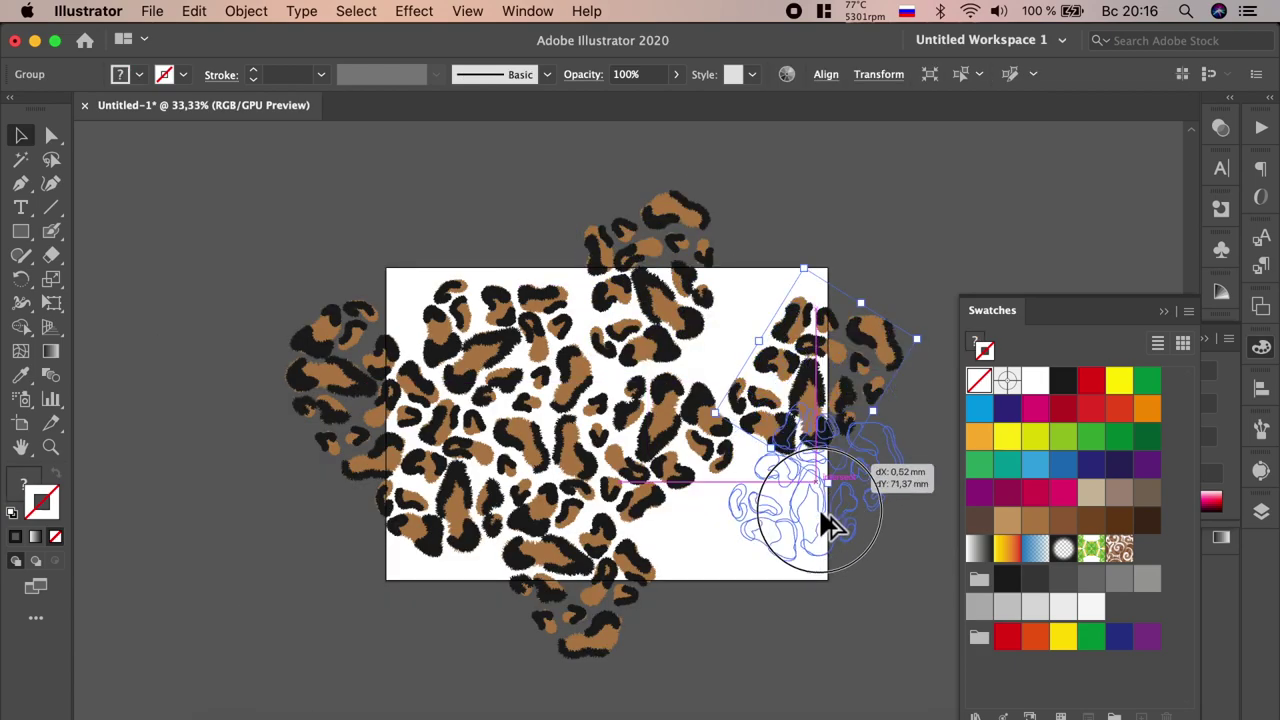
Rotate and shift the leopard groups along the artboard's lower and right edges.
left_click_drag(905, 516, 862, 515)
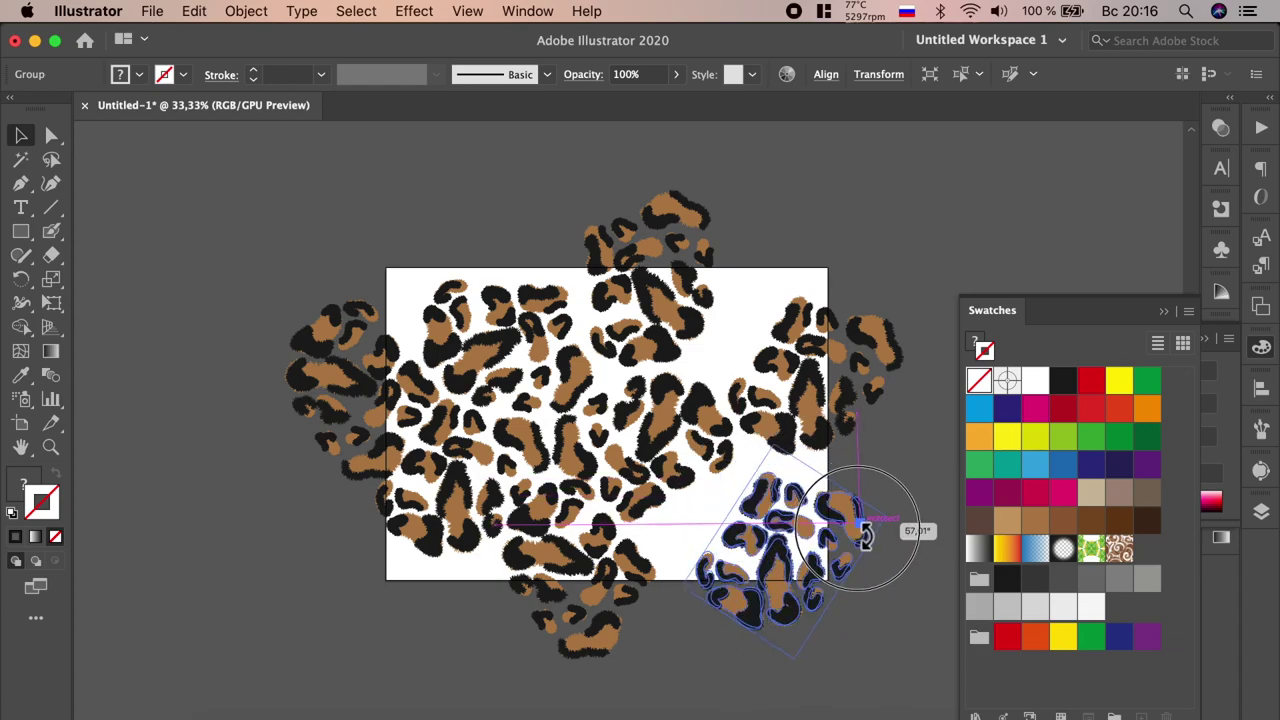
mouse_move(862, 515)
left_mouse_down()
mouse_move(880, 543)
mouse_move(785, 555)
mouse_move(737, 538)
left_mouse_up()
left_click_drag(866, 528, 862, 546)
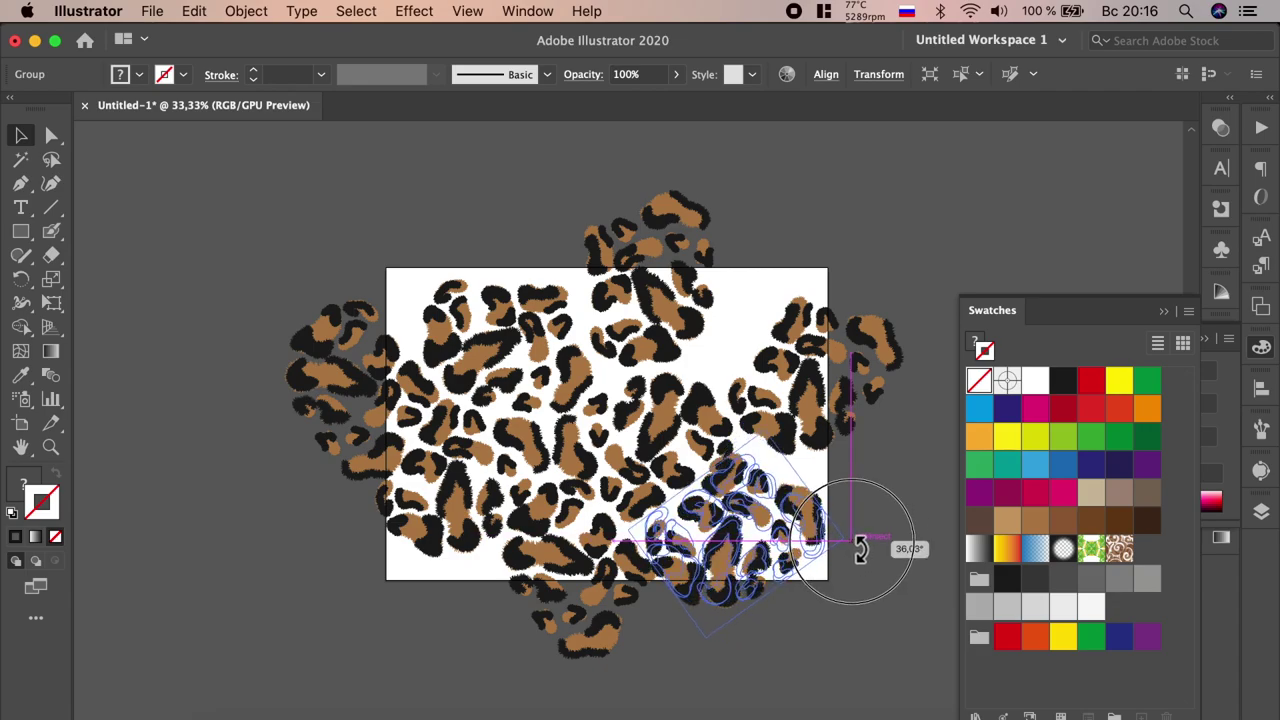
left_click_drag(833, 353, 812, 312)
left_click_drag(903, 305, 765, 205)
mouse_move(814, 368)
left_mouse_down()
mouse_move(815, 390)
mouse_move(798, 363)
left_mouse_up()
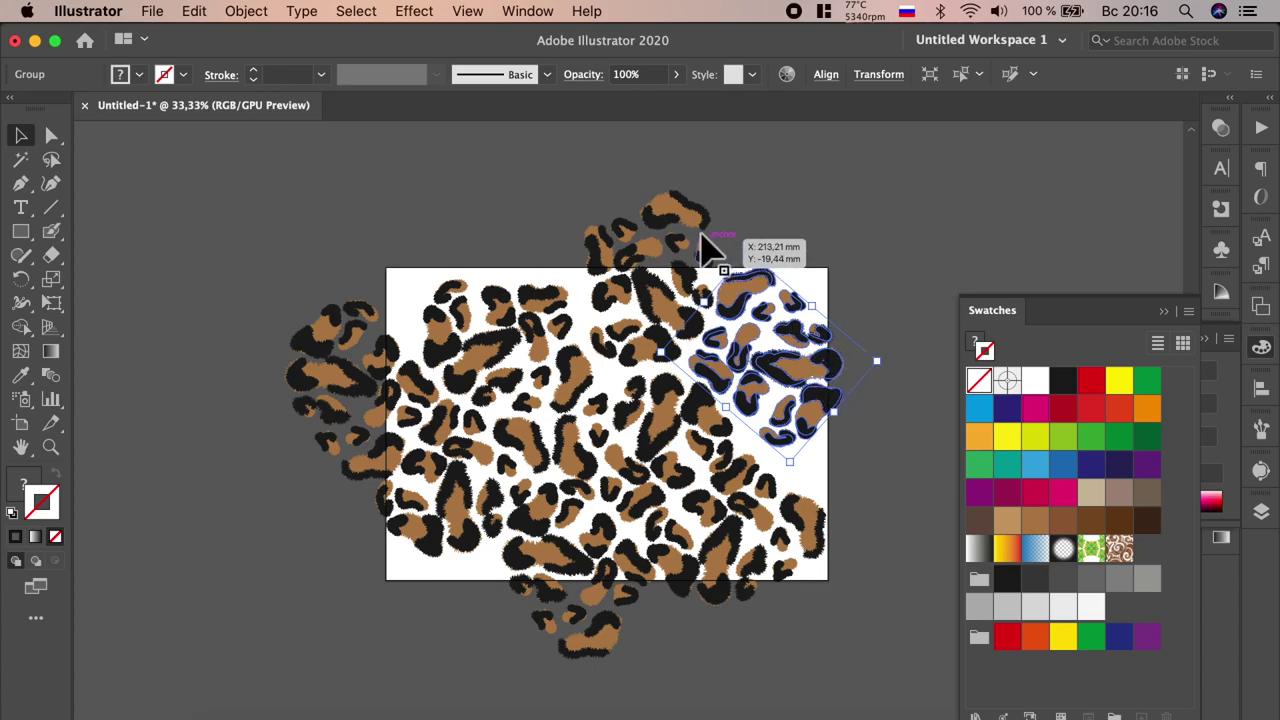
Resize the top leopard group, then enlarge, rotate and nudge the right-hand group.
left_click(655, 232)
left_click_drag(580, 204, 562, 176)
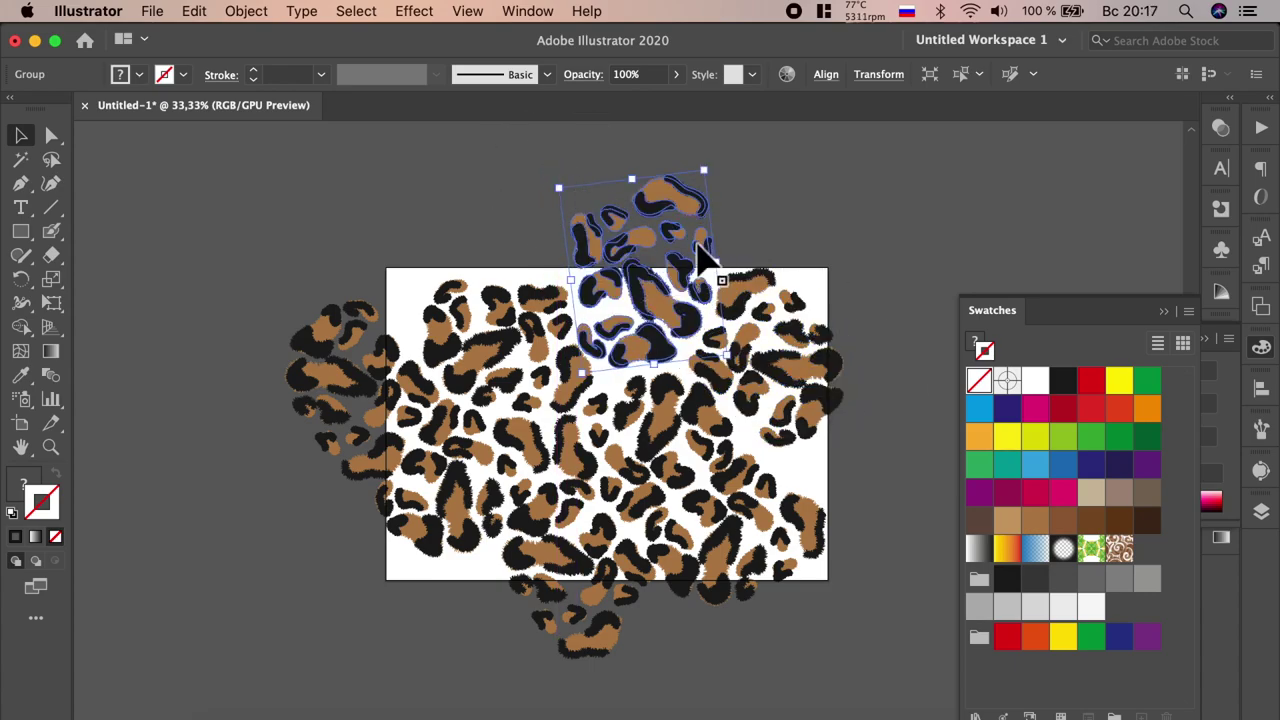
left_click(877, 249)
left_click(797, 425)
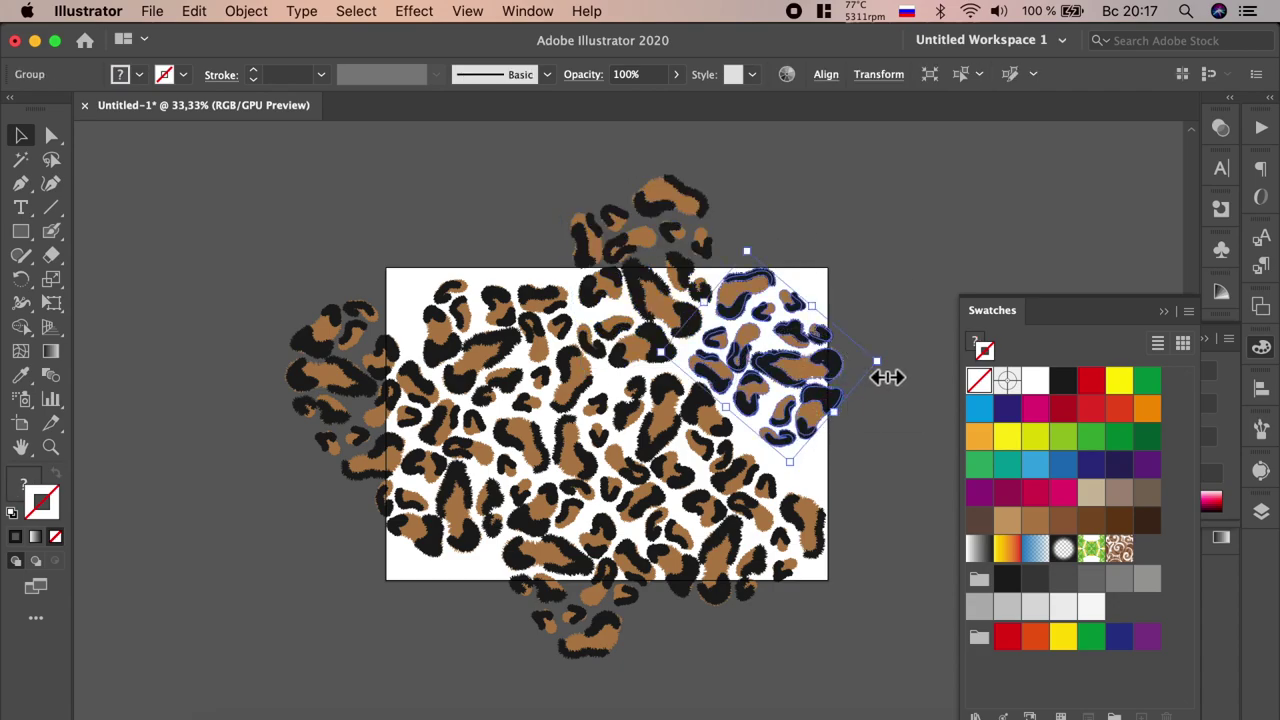
mouse_move(888, 372)
left_mouse_down()
mouse_move(937, 370)
mouse_move(909, 411)
left_mouse_up()
left_click_drag(816, 375, 816, 388)
left_click_drag(823, 243, 812, 245)
left_click_drag(782, 345, 778, 342)
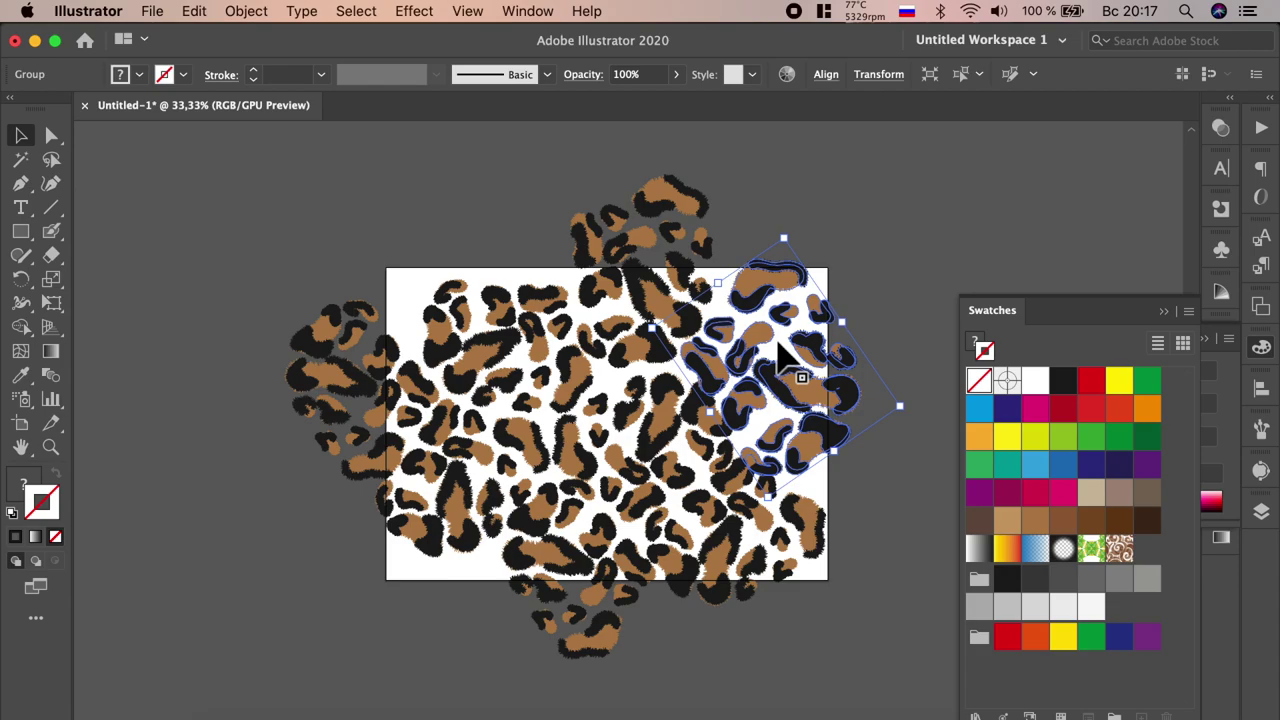
mouse_move(797, 375)
left_mouse_down()
mouse_move(822, 366)
mouse_move(335, 642)
left_mouse_up()
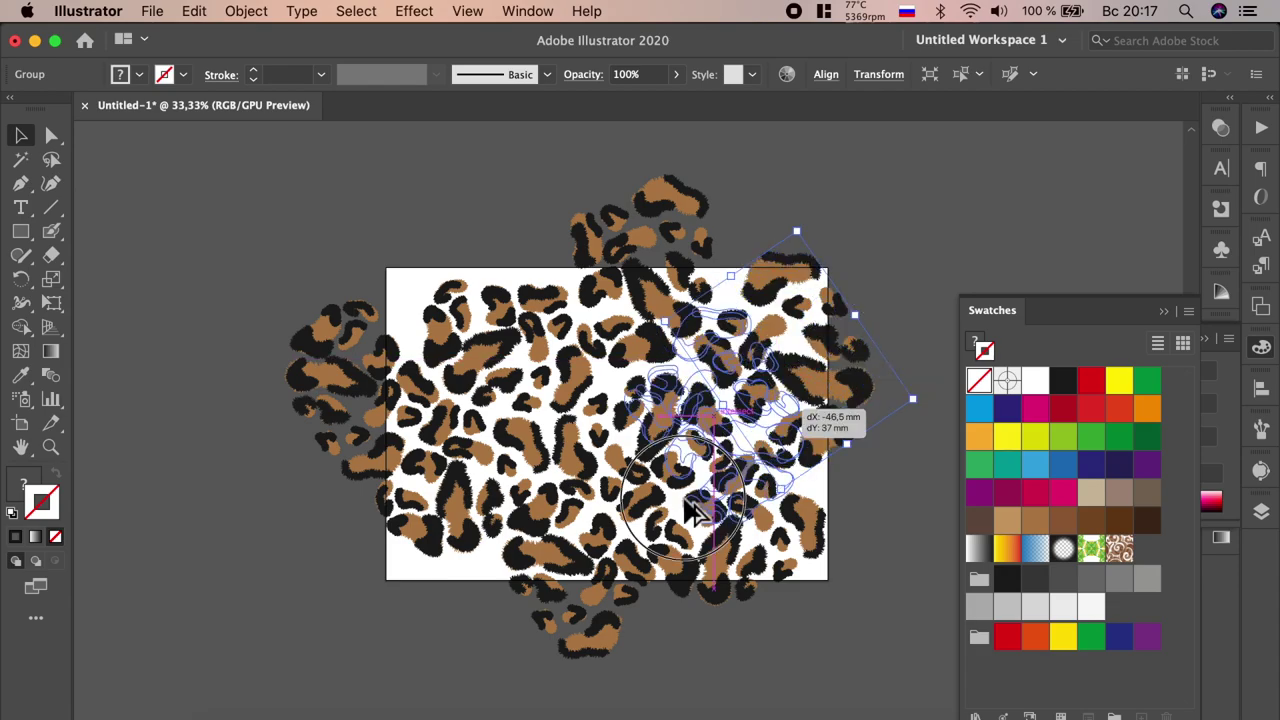
Rotate another spot group to a new angle and move it toward the artboard's top-left.
left_click_drag(440, 672, 287, 640)
mouse_move(400, 600)
left_mouse_down()
mouse_move(505, 592)
mouse_move(540, 540)
mouse_move(455, 597)
left_mouse_up()
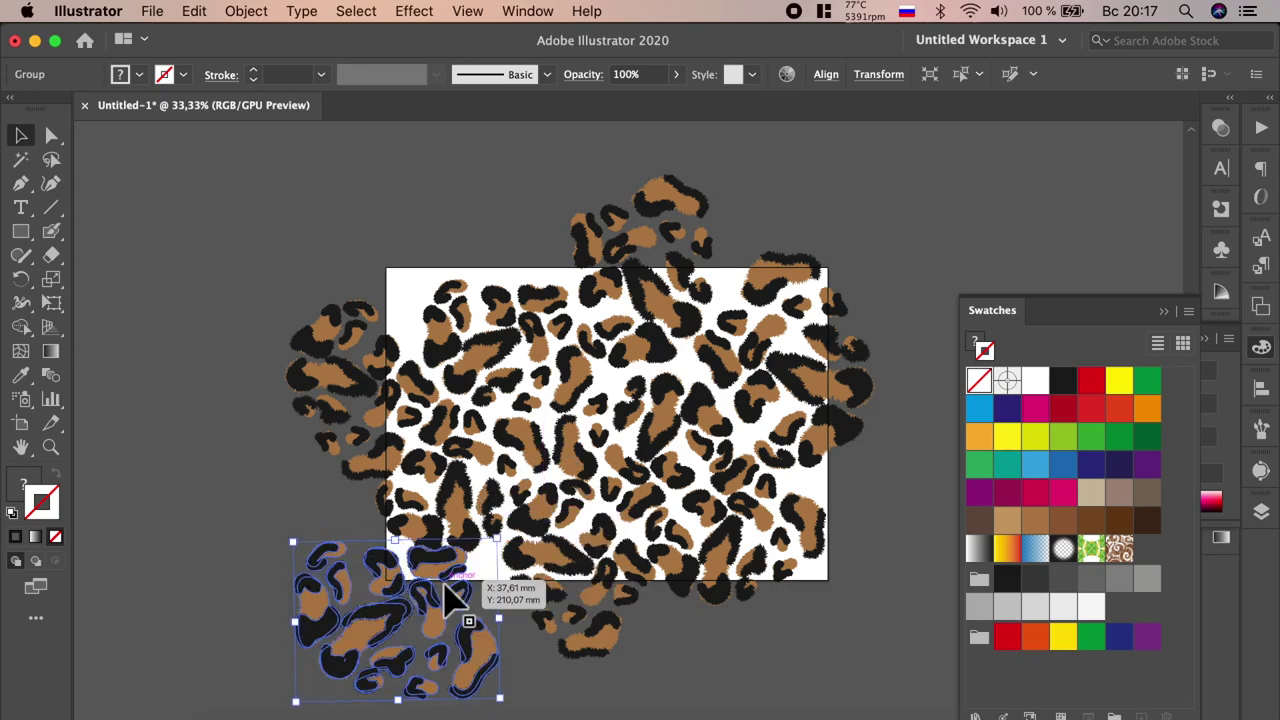
left_click_drag(452, 594, 487, 606)
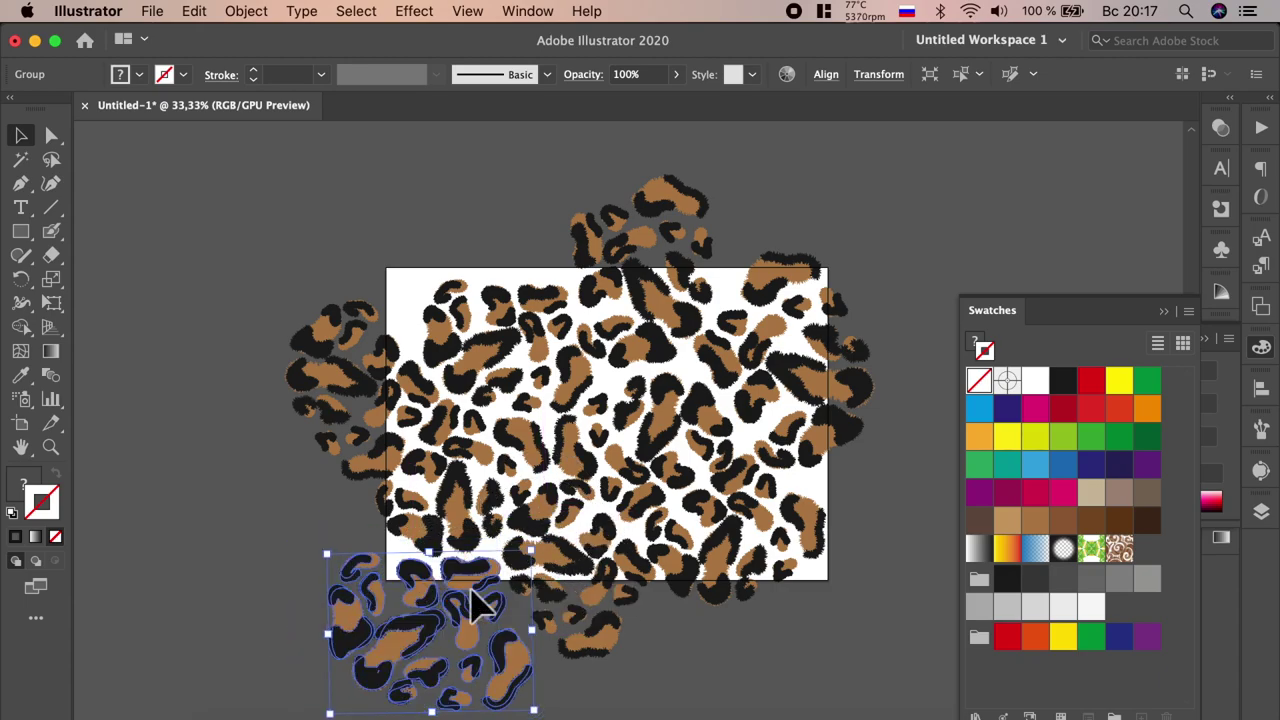
left_click_drag(500, 663, 442, 260)
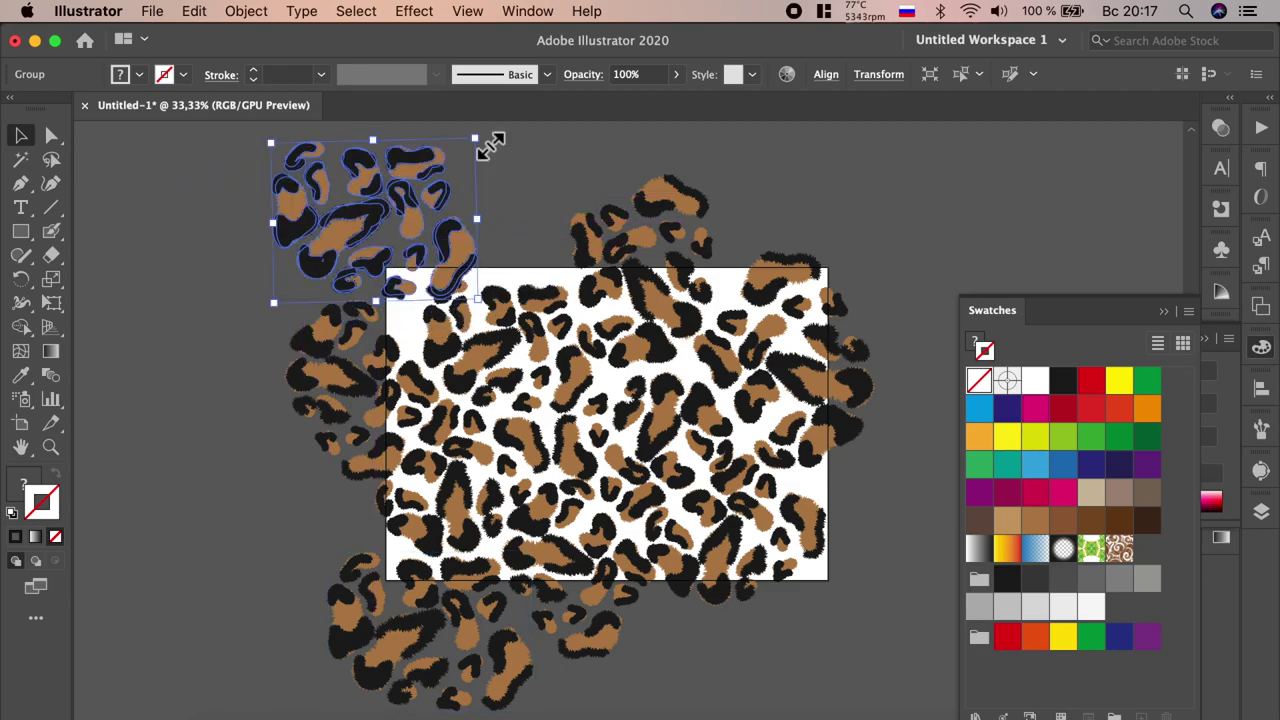
mouse_move(497, 140)
left_mouse_down()
mouse_move(270, 248)
mouse_move(278, 222)
left_mouse_up()
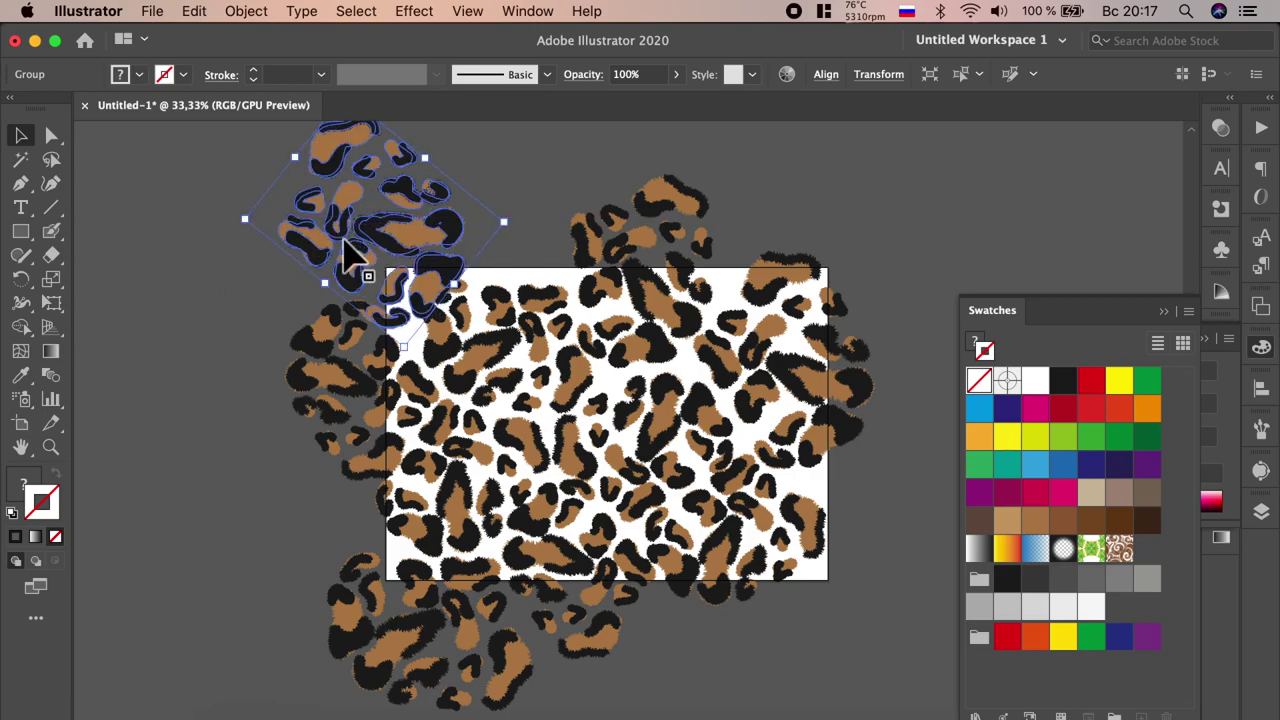
left_click_drag(521, 232, 512, 205)
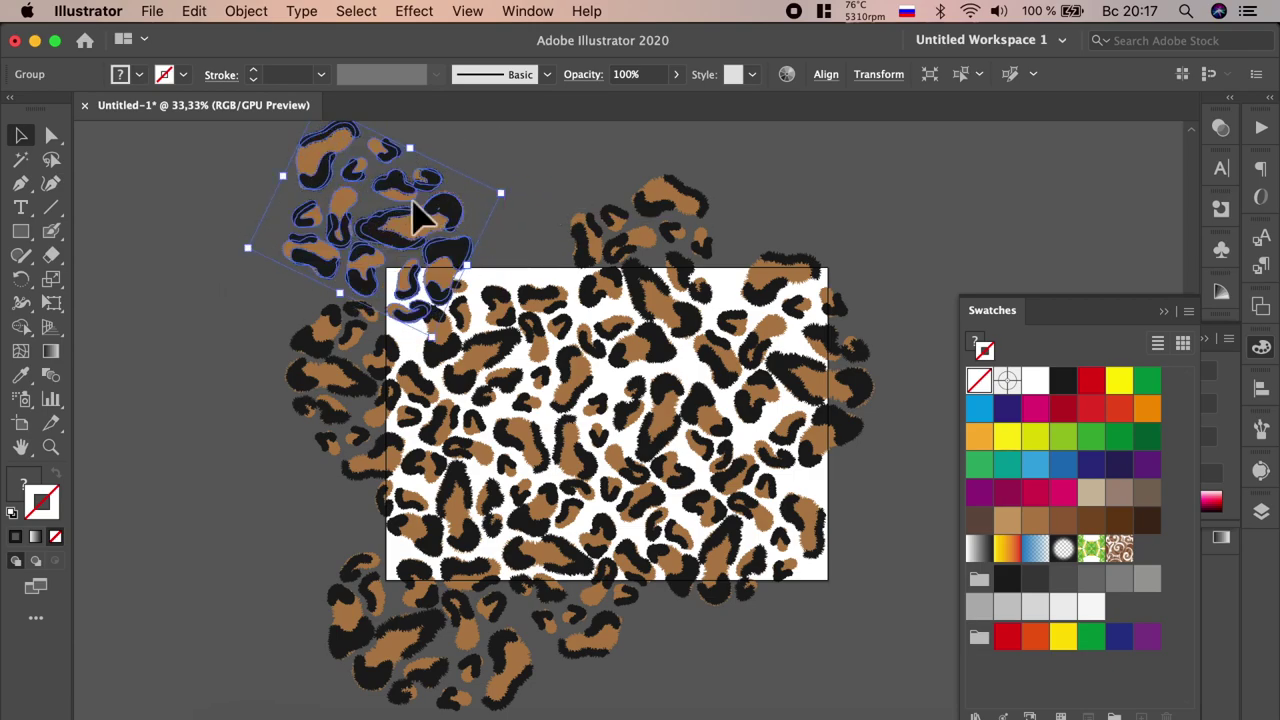
Fit that spot group into the gap above the artboard's top-left corner and deselect.
left_click_drag(392, 225, 372, 222)
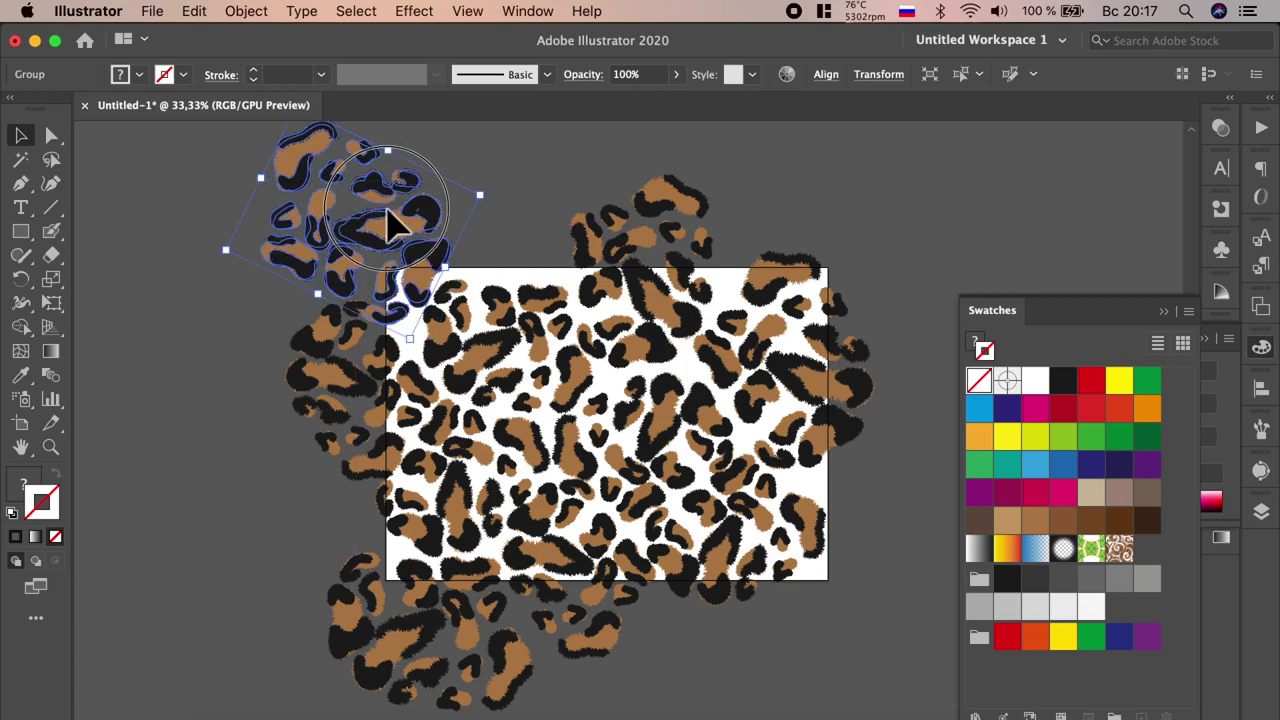
left_click_drag(385, 228, 471, 177)
scroll(563, 194, "up", 2)
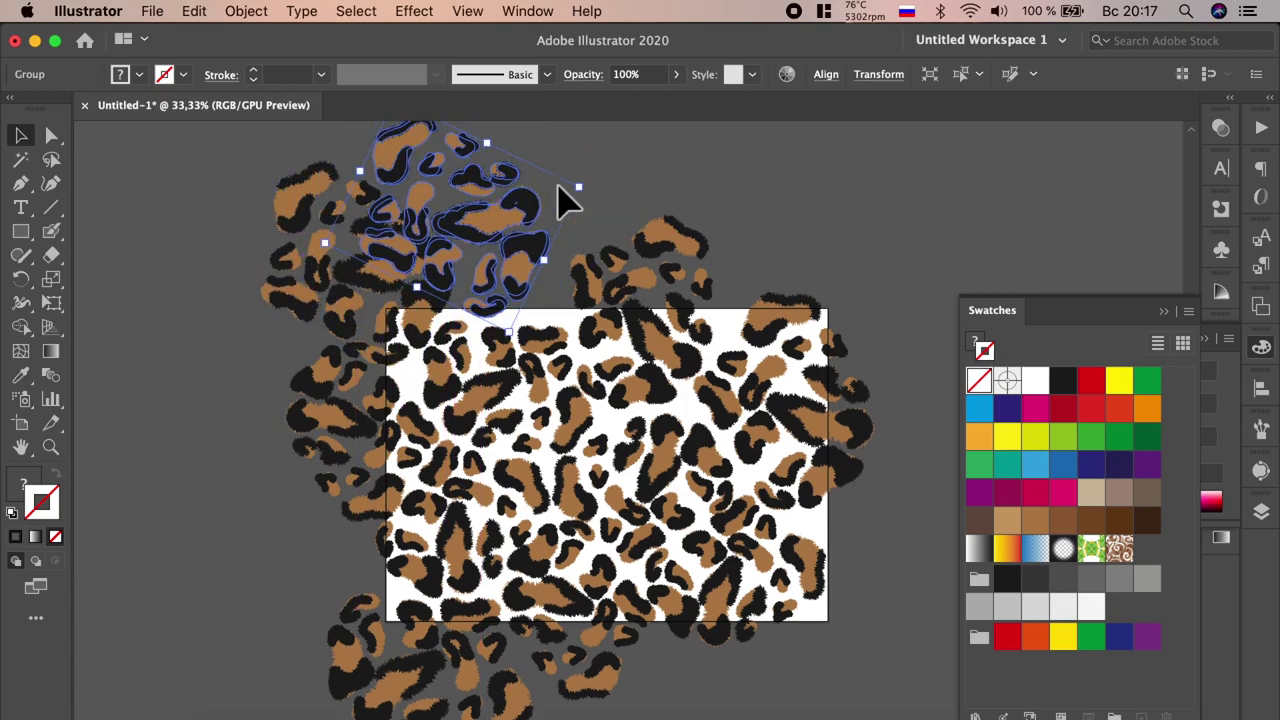
scroll(563, 200, "up", 3)
left_click_drag(600, 234, 528, 200)
left_click_drag(502, 266, 524, 292)
left_click(660, 200)
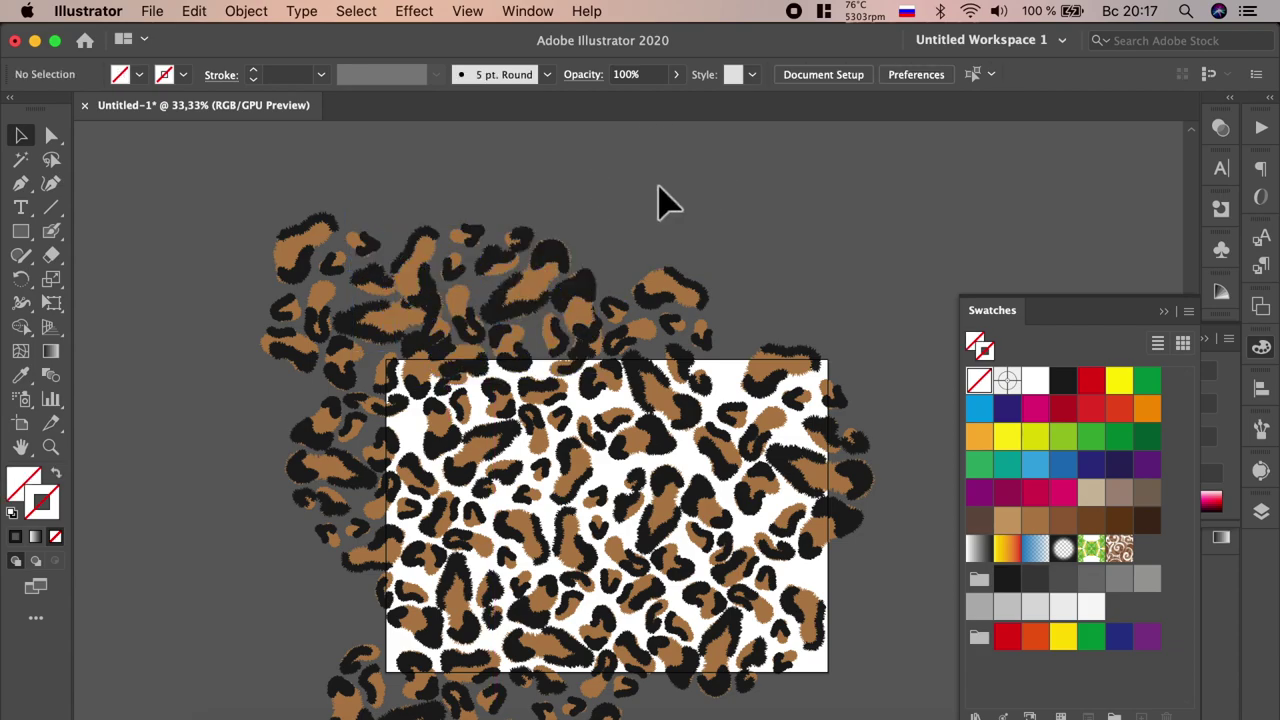
Resize the spot group sitting beside the artboard by dragging its side.
scroll(655, 200, "down", 1)
scroll(657, 200, "down", 1)
scroll(670, 220, "down", 1)
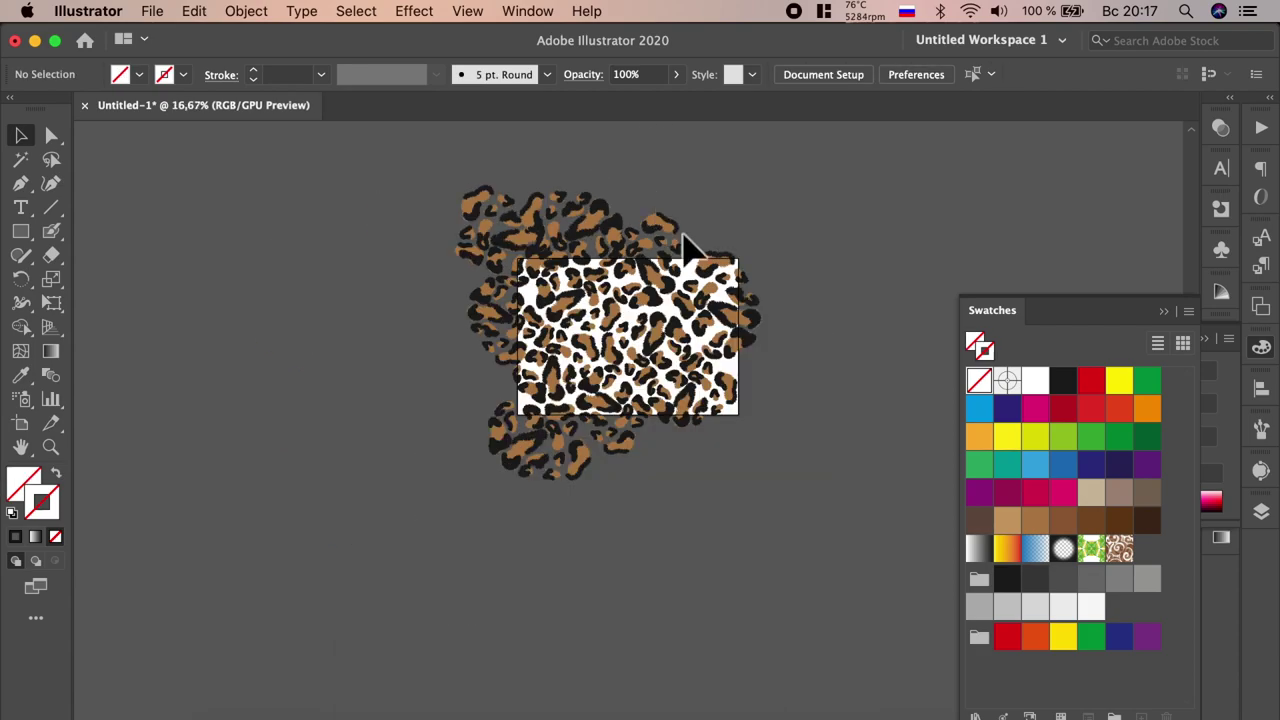
left_click(744, 394)
left_click_drag(756, 407, 775, 405)
left_click(828, 385)
Clip the leopard pattern to an artboard-sized rectangle, then draw another artboard-sized background rectangle.
scroll(795, 346, "up", 1)
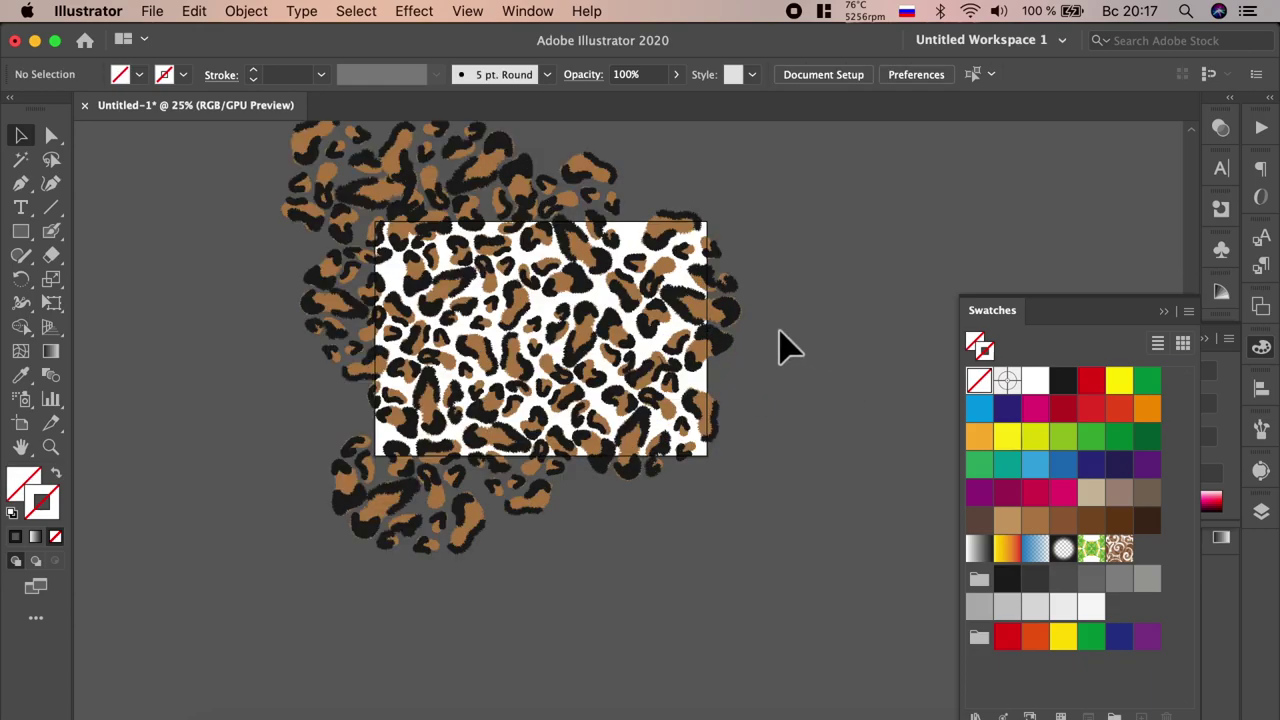
scroll(782, 346, "up", 1)
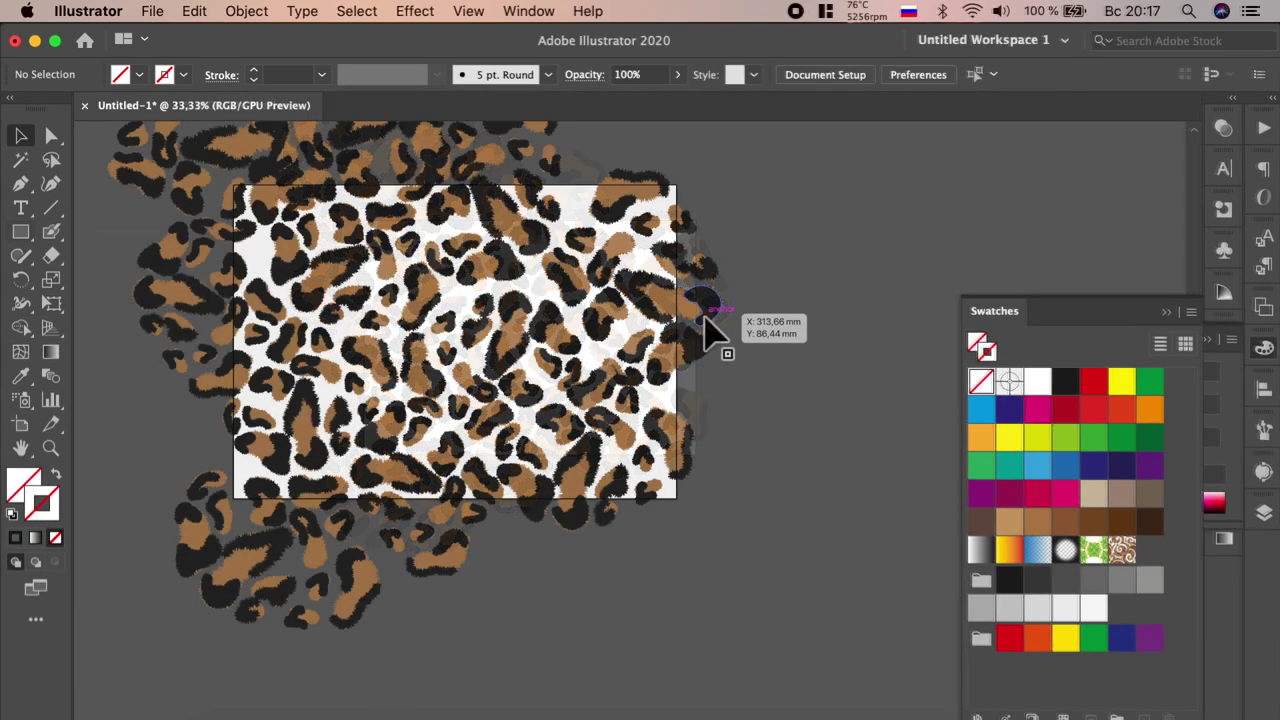
scroll(760, 347, "down", 1)
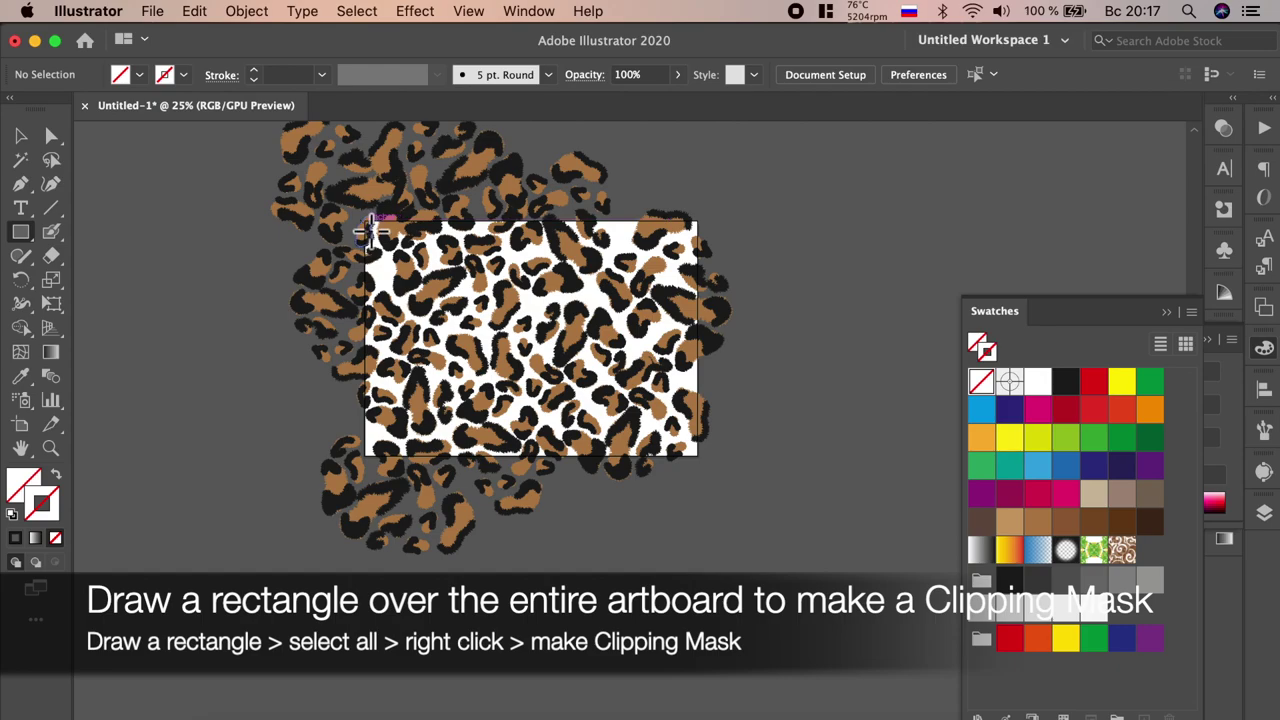
left_click_drag(372, 229, 709, 464)
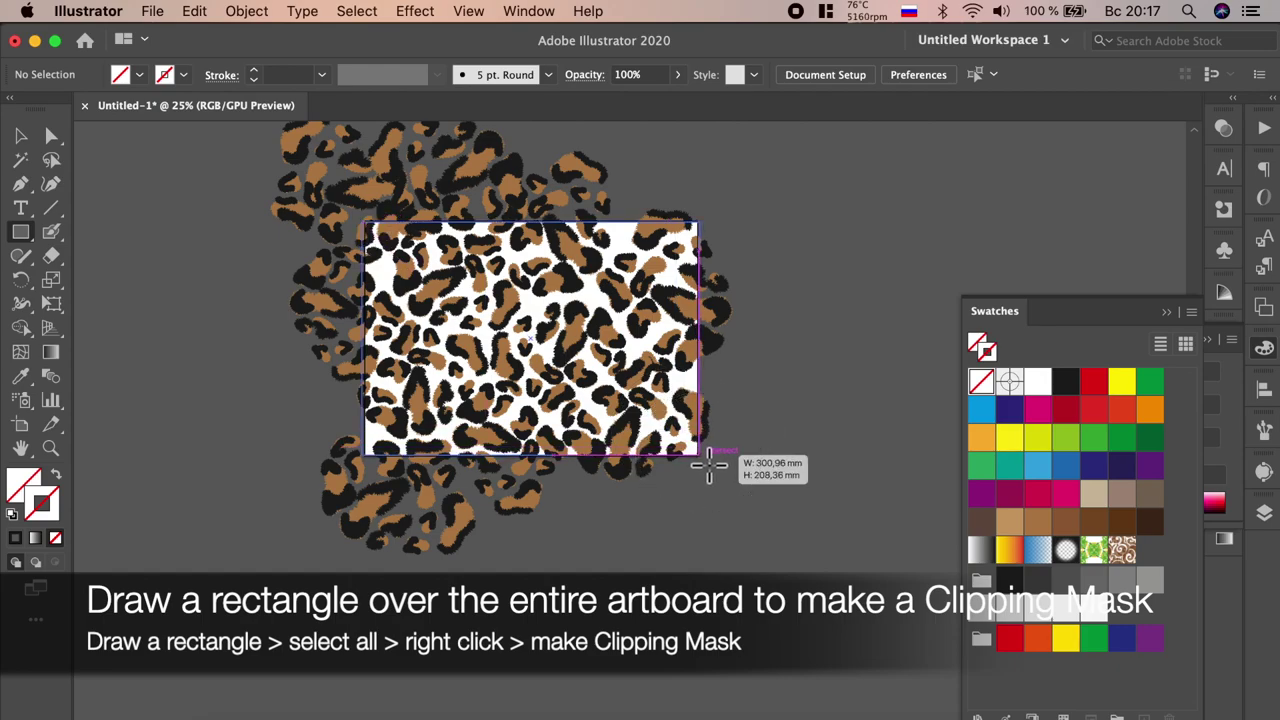
right_click(762, 510)
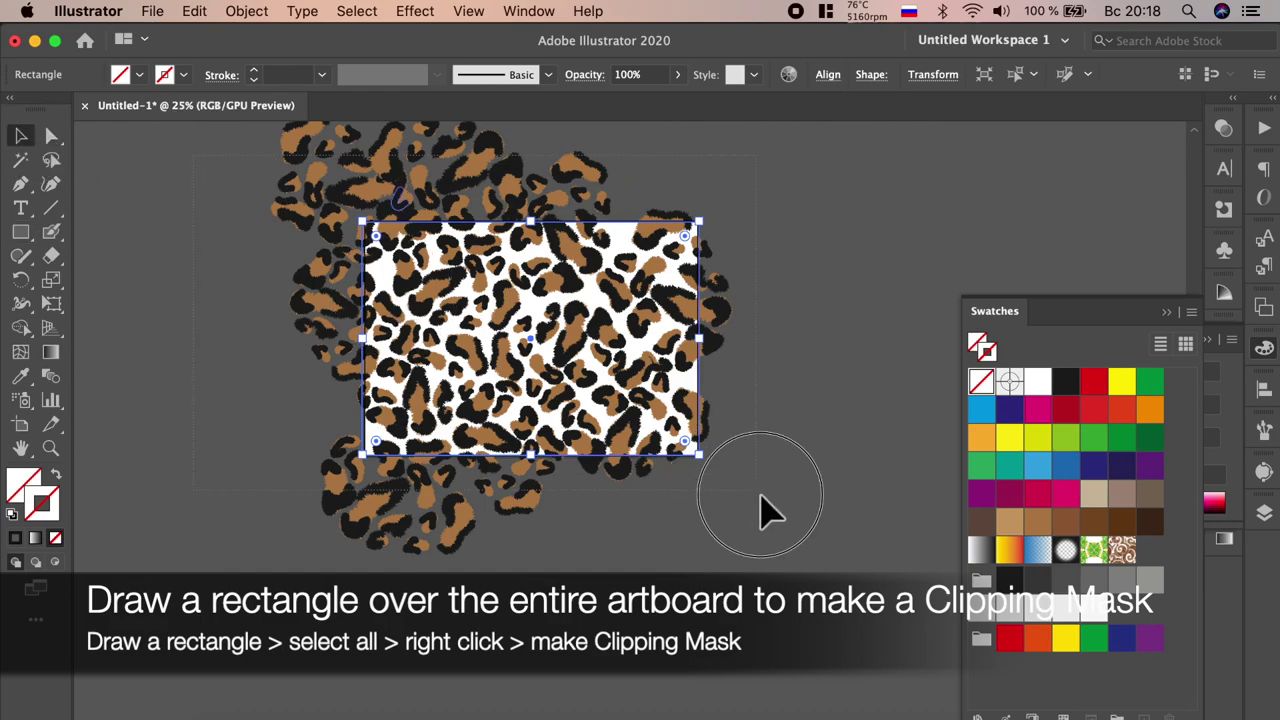
key("super+a")
right_click(561, 382)
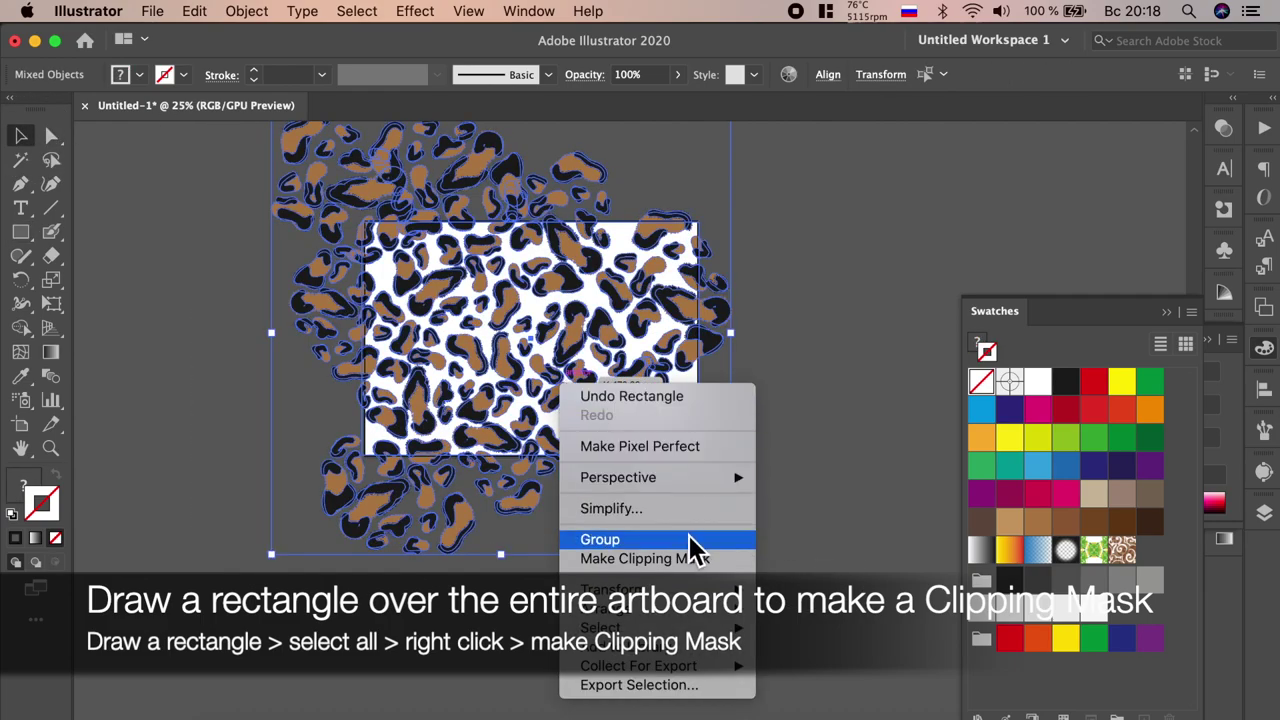
left_click(694, 558)
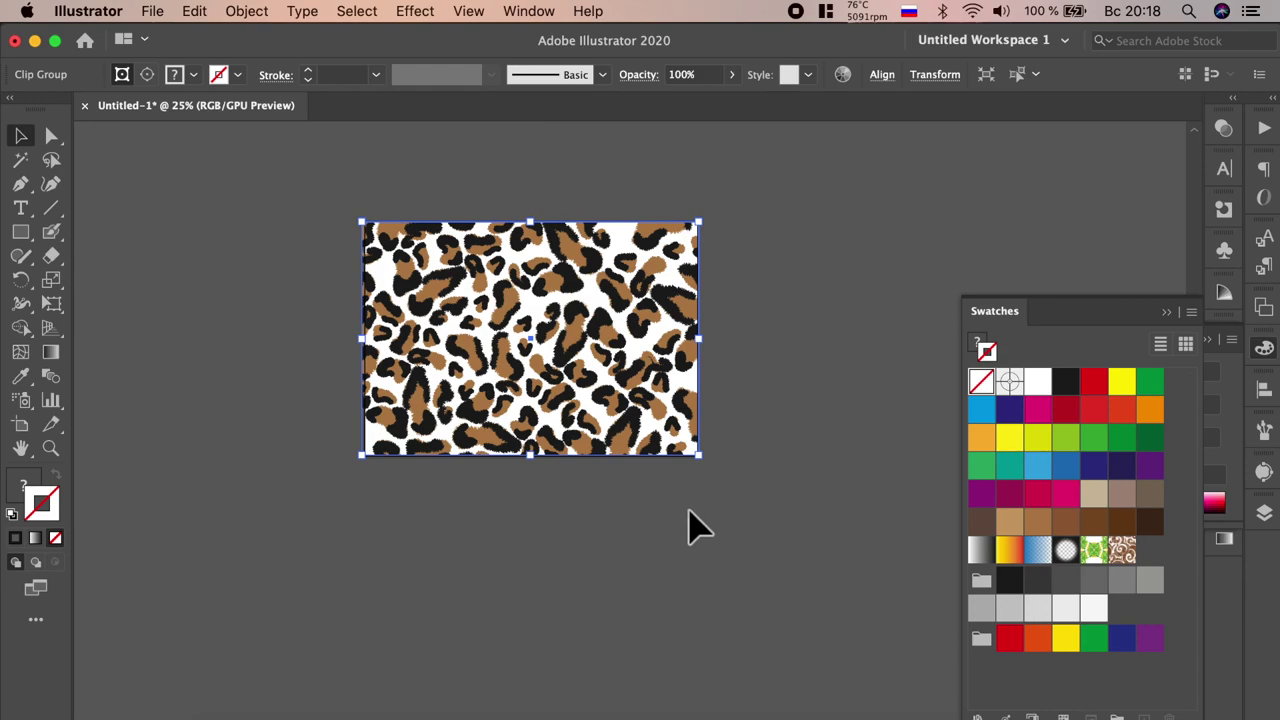
left_click(790, 475)
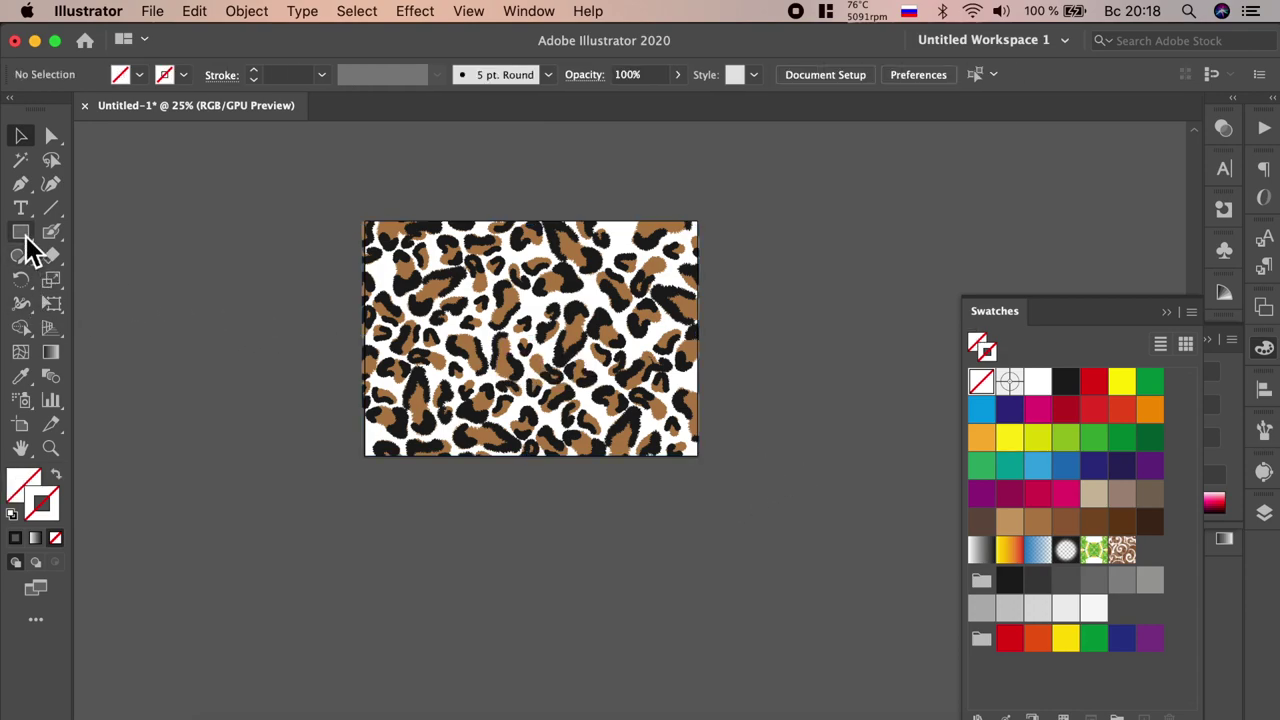
mouse_move(367, 227)
left_mouse_down()
mouse_move(709, 469)
mouse_move(643, 465)
left_mouse_up()
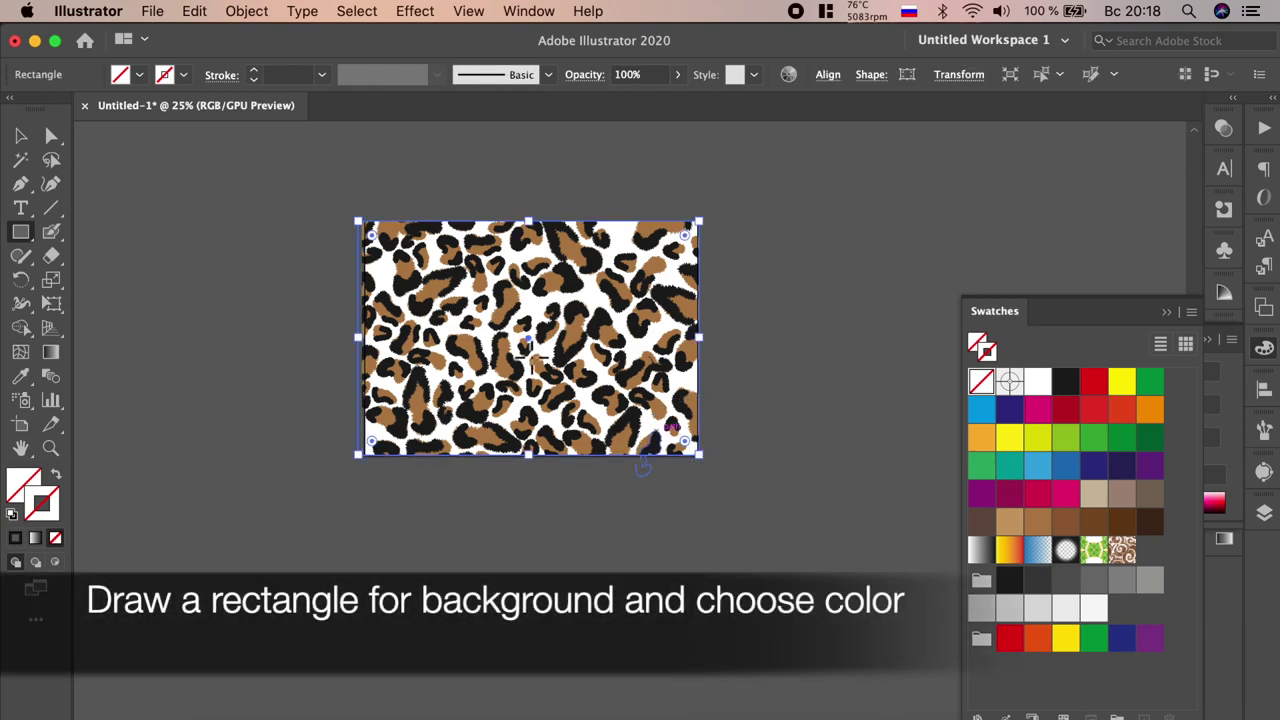
Fill the background rectangle with a tan brown swatch and adjust its red and blue values.
left_click(22, 490)
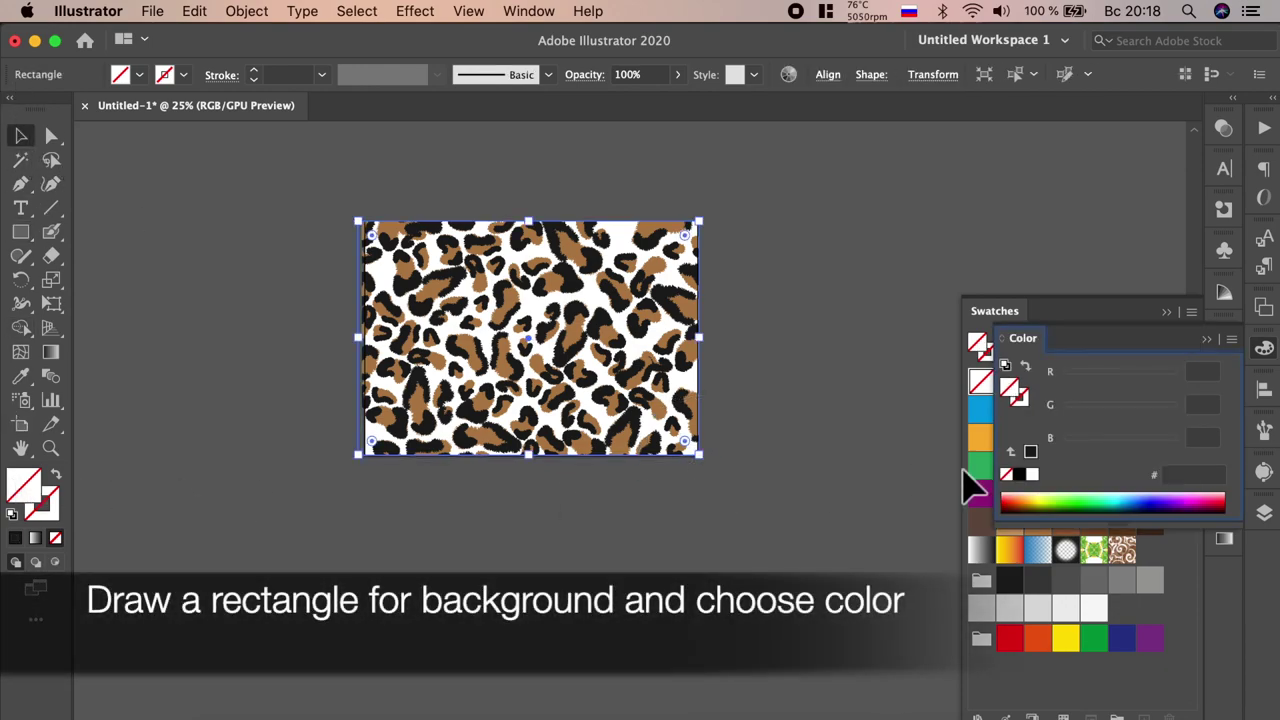
left_click(1012, 521)
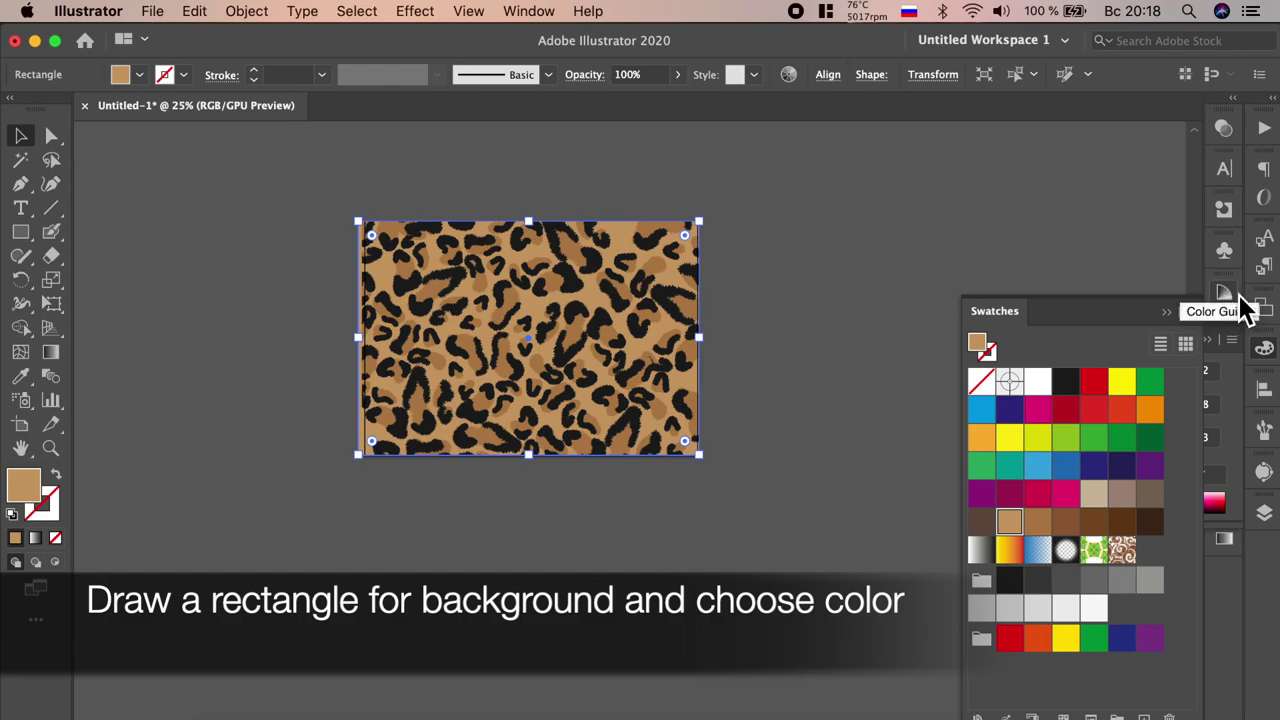
left_click(1170, 312)
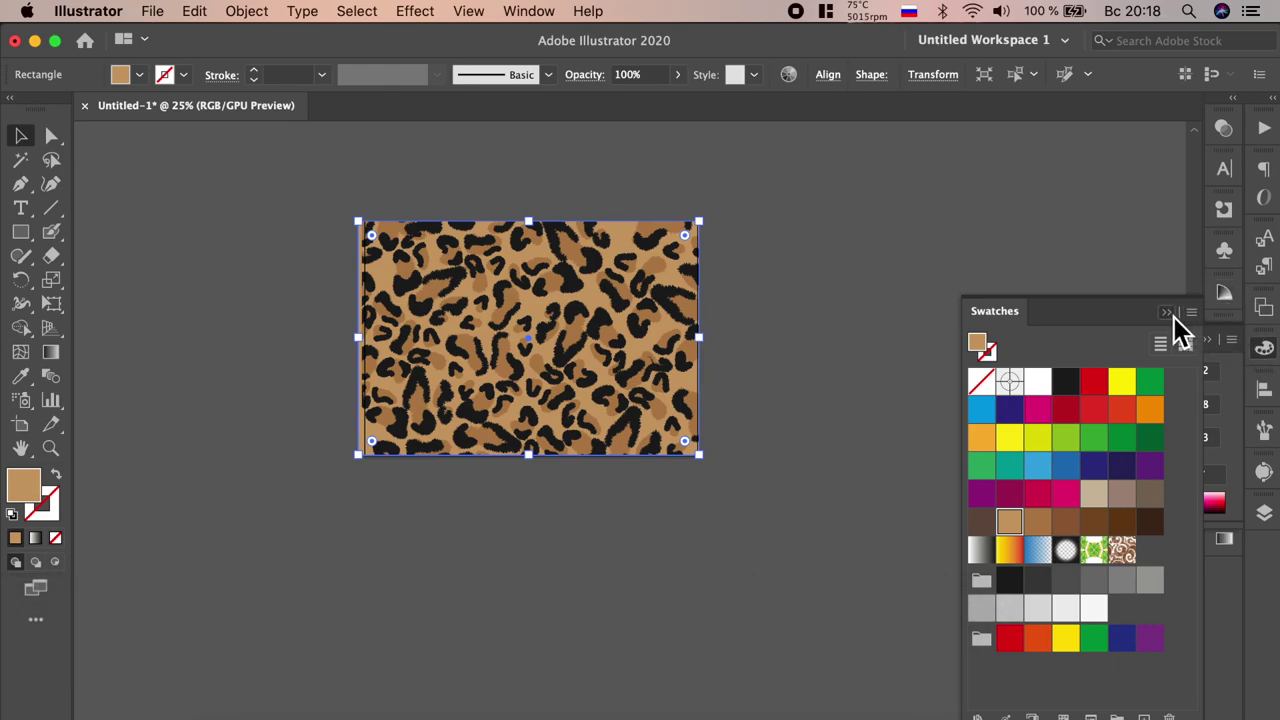
left_click_drag(1156, 381, 1171, 382)
left_click_drag(1115, 441, 1110, 446)
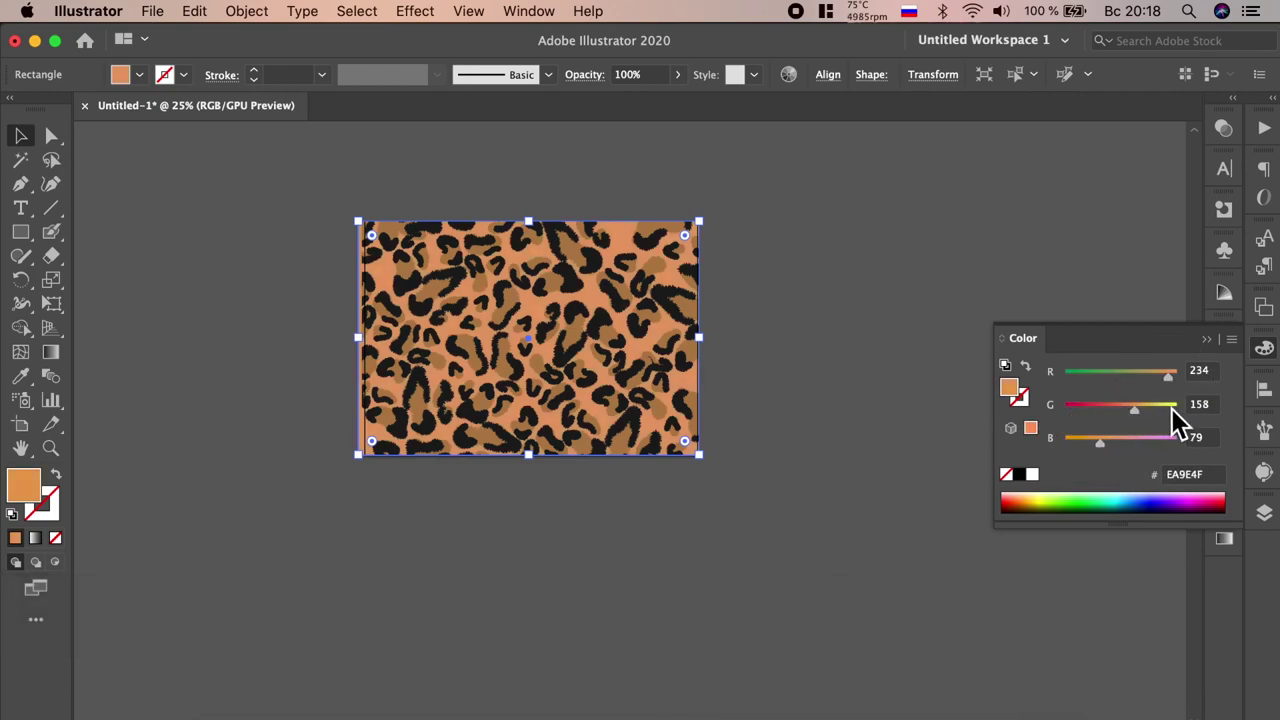
Switch the fill colour to HSB and lower saturation to about 30% for a pale tan.
left_click(1232, 340)
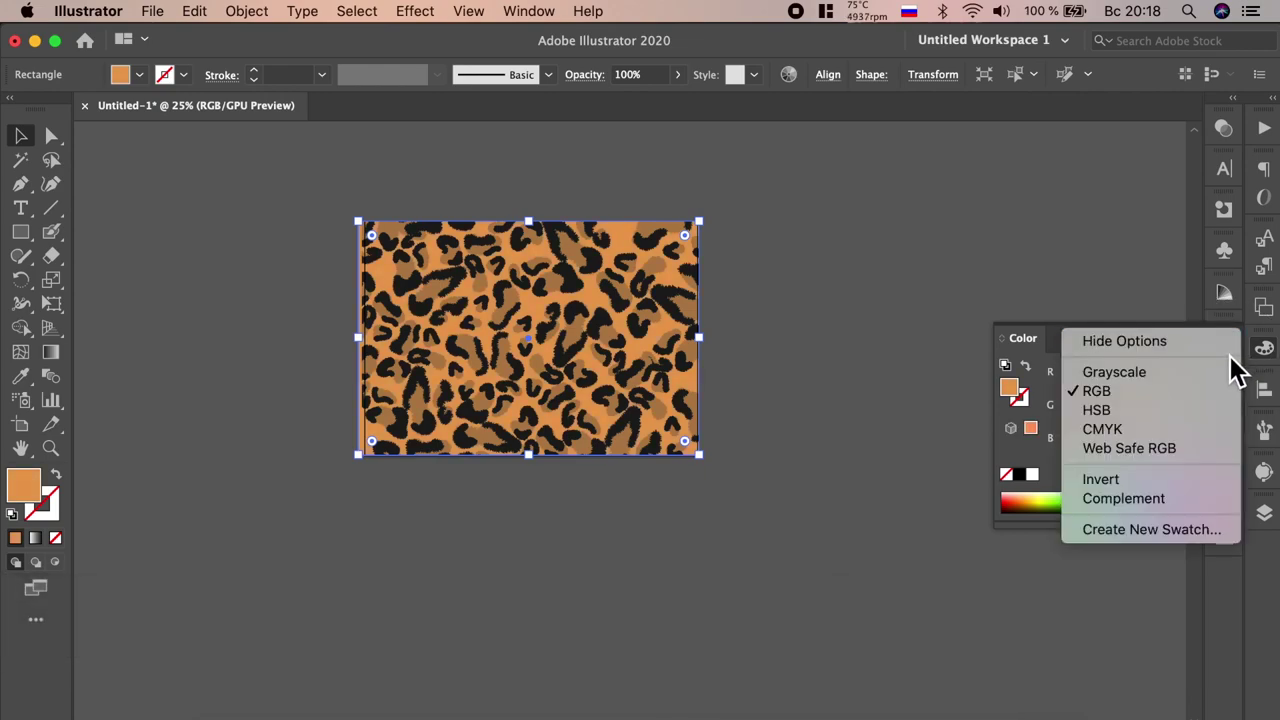
left_click(1188, 416)
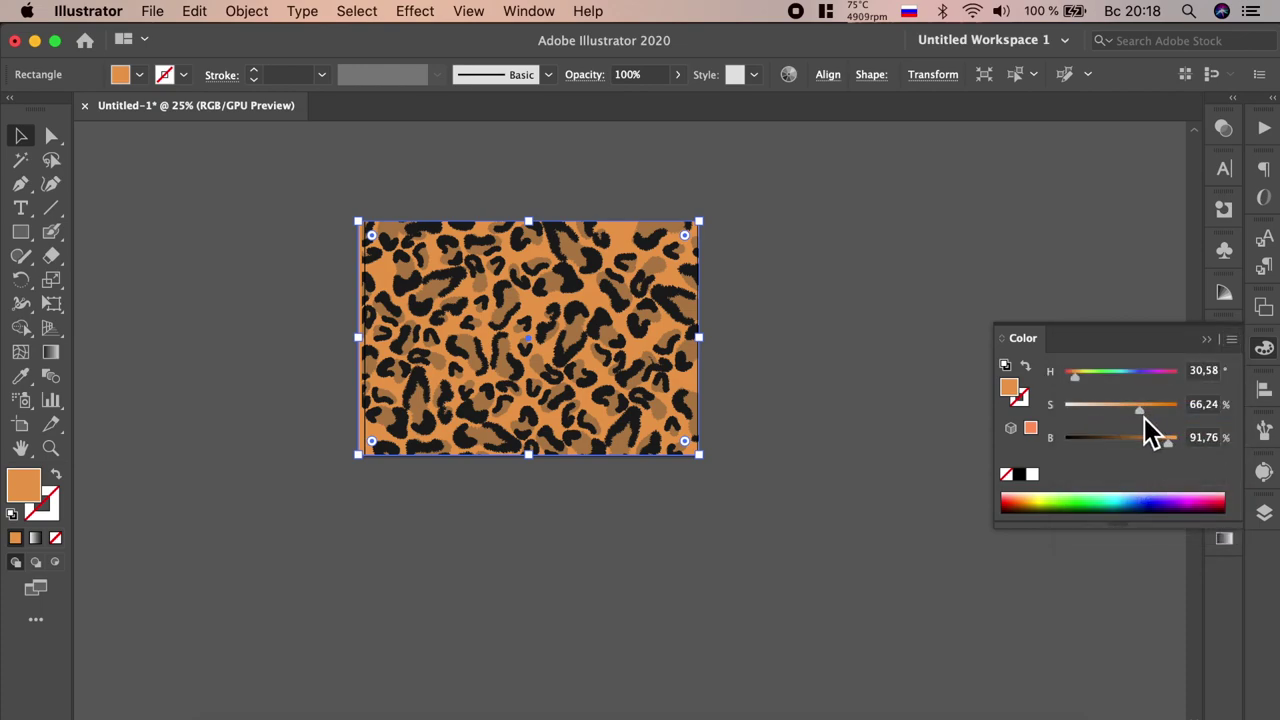
left_click_drag(1127, 425, 1122, 427)
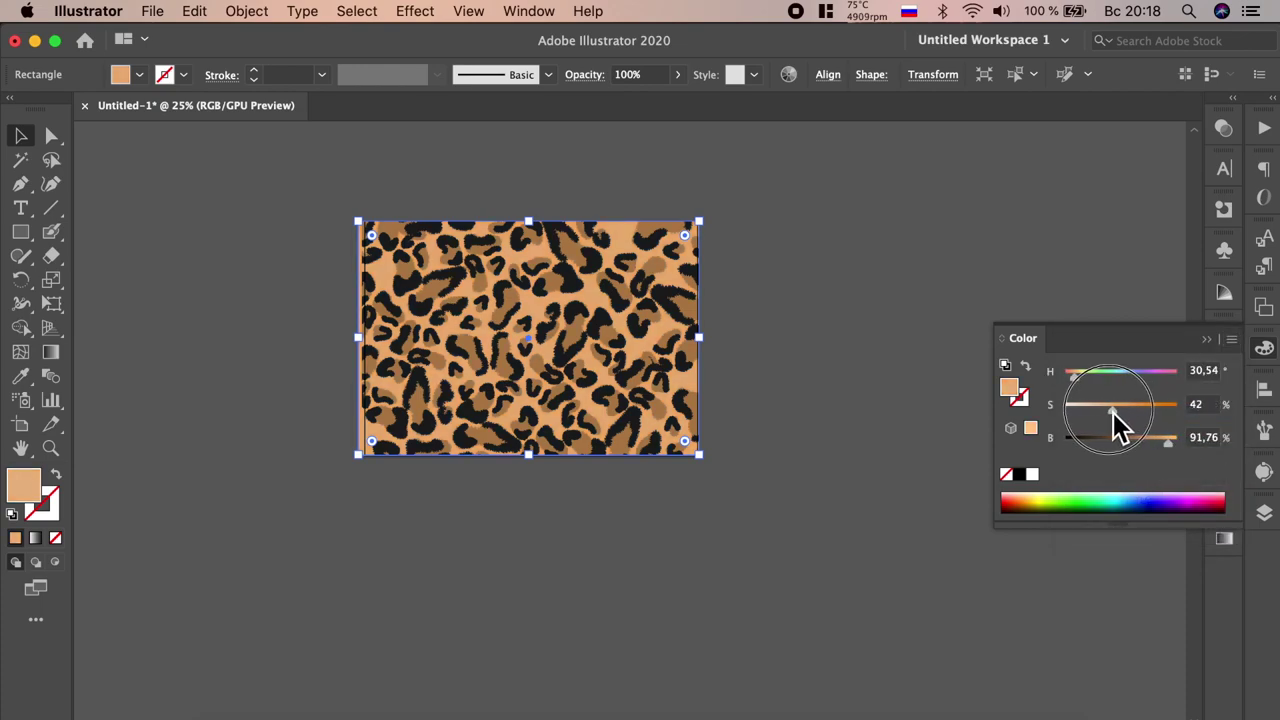
left_click_drag(1120, 425, 1104, 416)
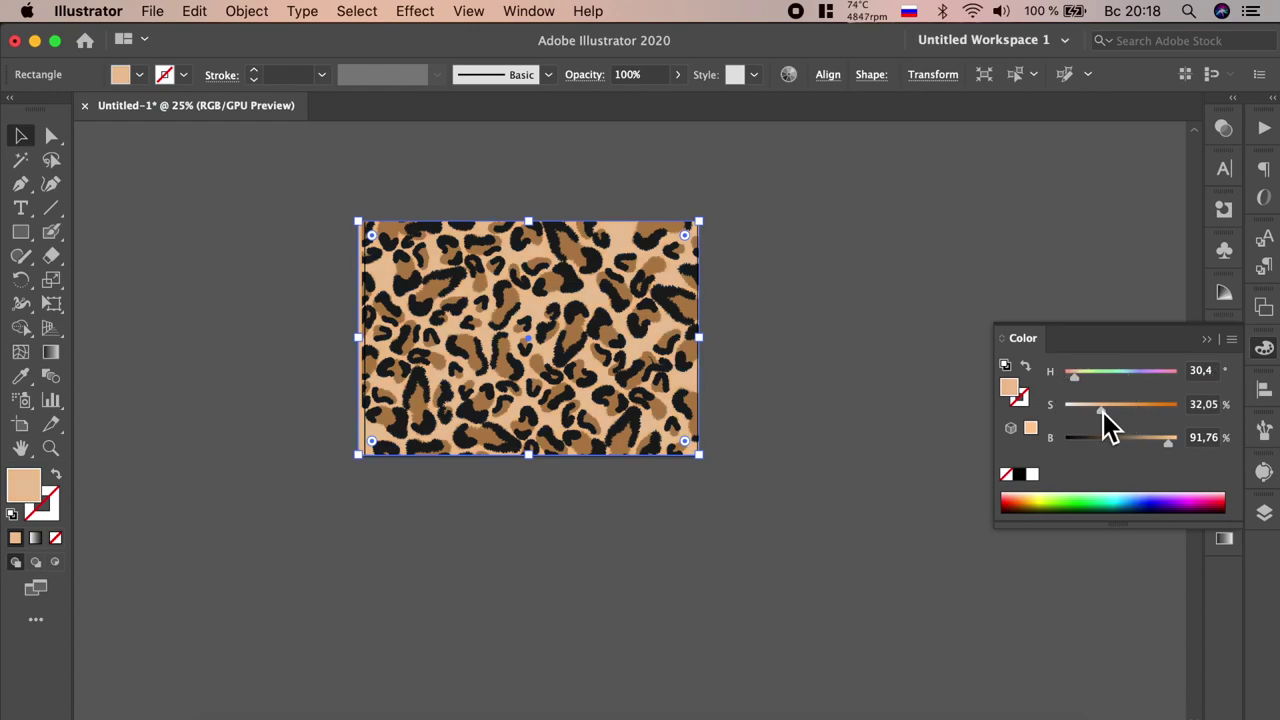
left_click_drag(1108, 425, 1103, 423)
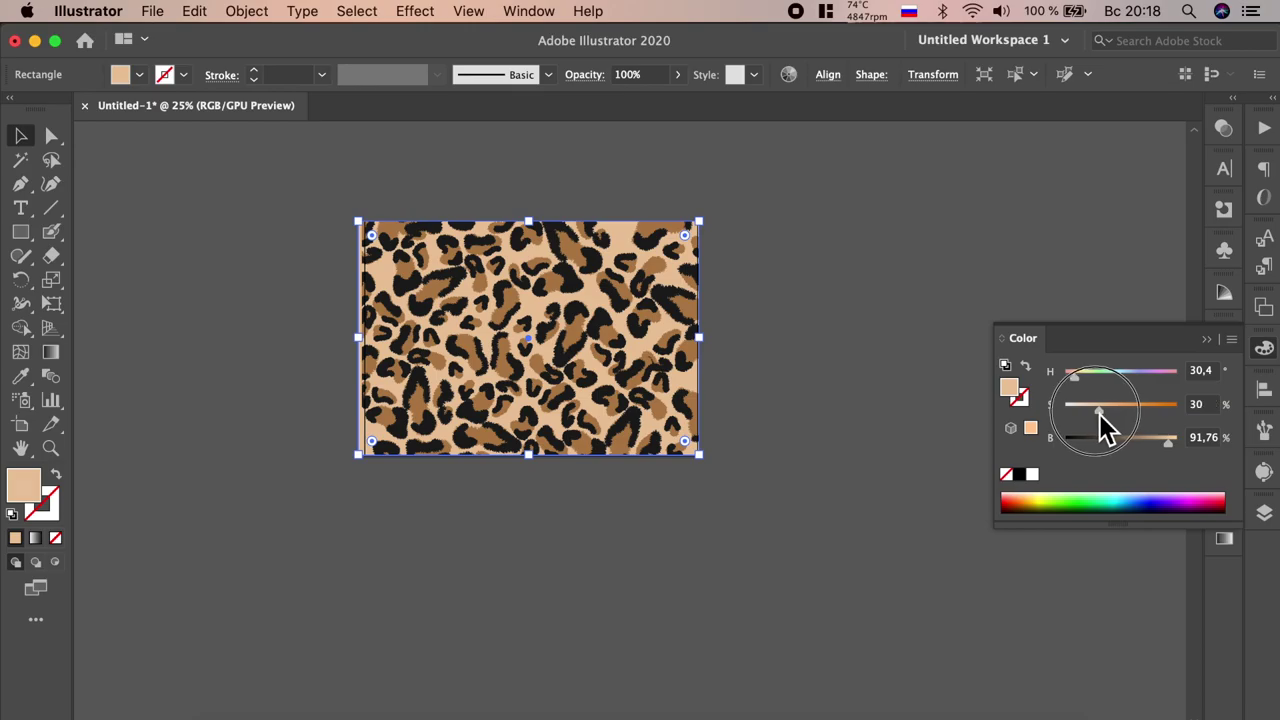
left_click(897, 354)
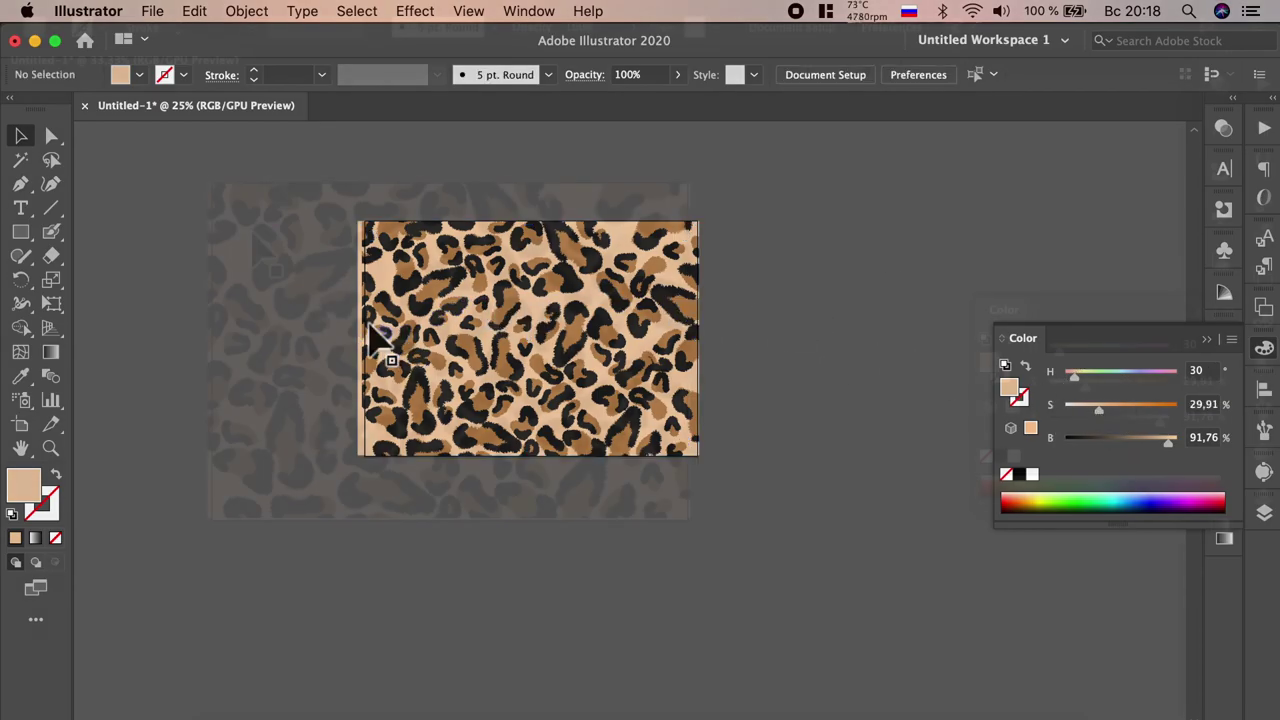